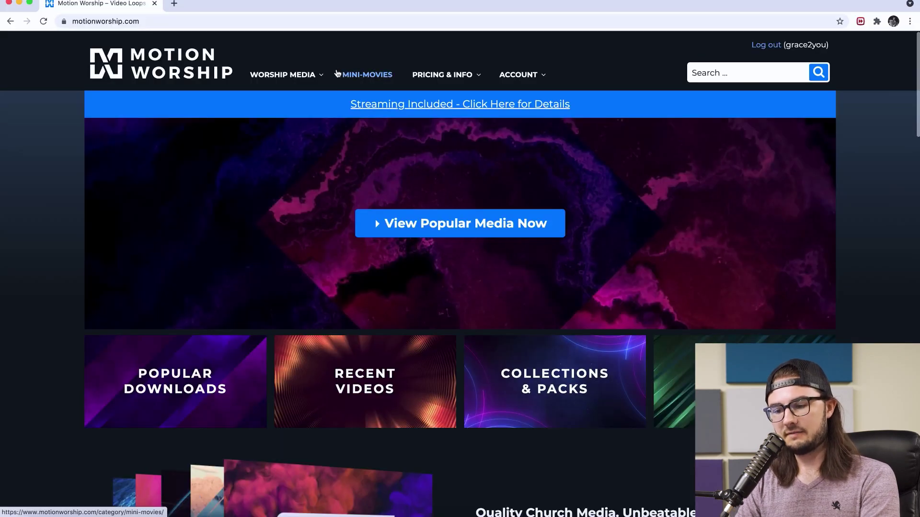
- Open the Dust Storm Collection page from Worship Media's Collections & Packs
{"action": "mouse_move", "coordinate": [309, 75]}
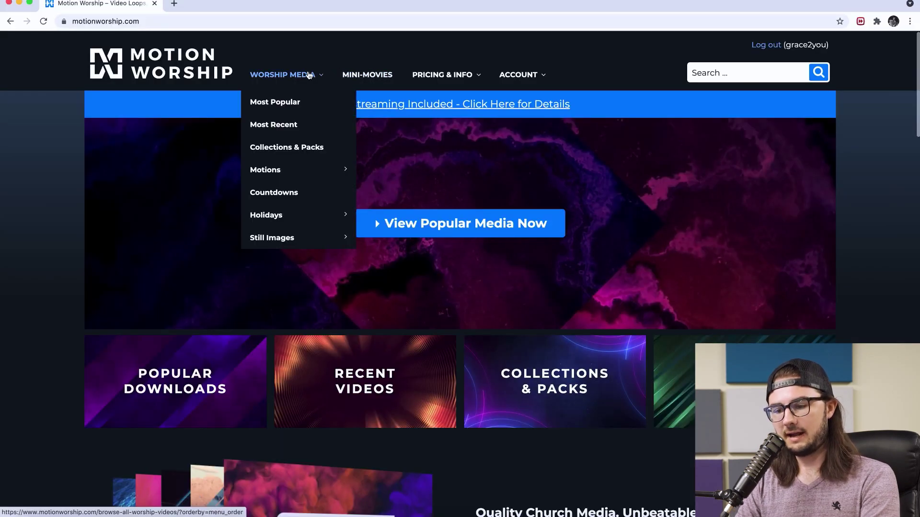
{"action": "left_click", "coordinate": [302, 153]}
{"action": "left_click", "coordinate": [554, 194]}
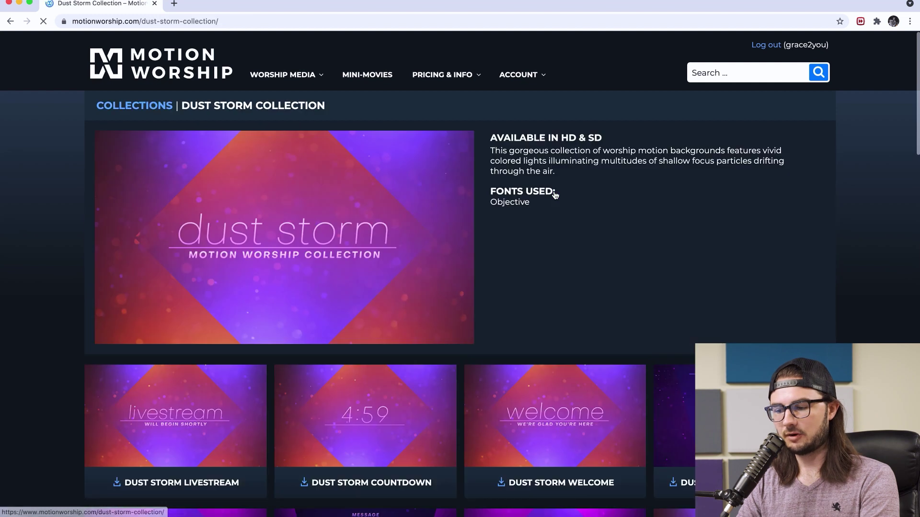
- Preview the Welcome design and confirm its Fonts Used entry reads Objective
{"action": "scroll", "coordinate": [727, 220], "scroll_direction": "down", "scroll_amount": 5}
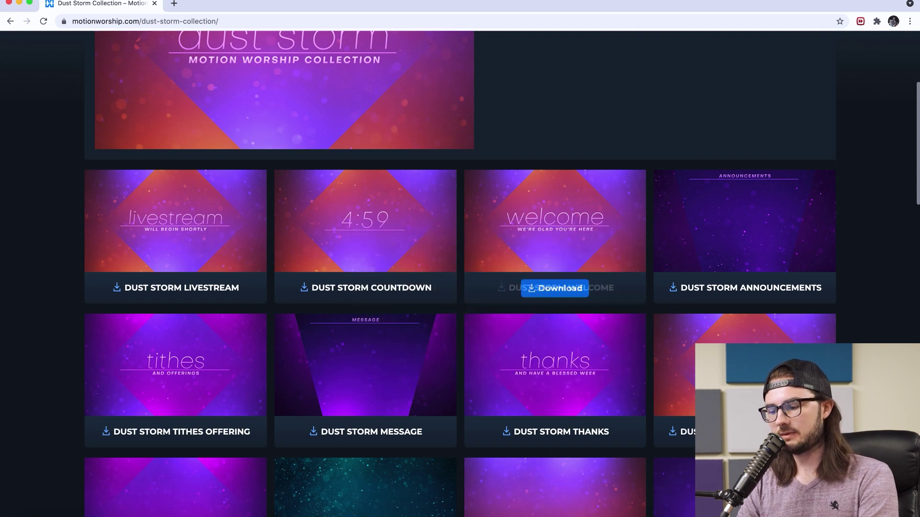
{"action": "mouse_move", "coordinate": [574, 229]}
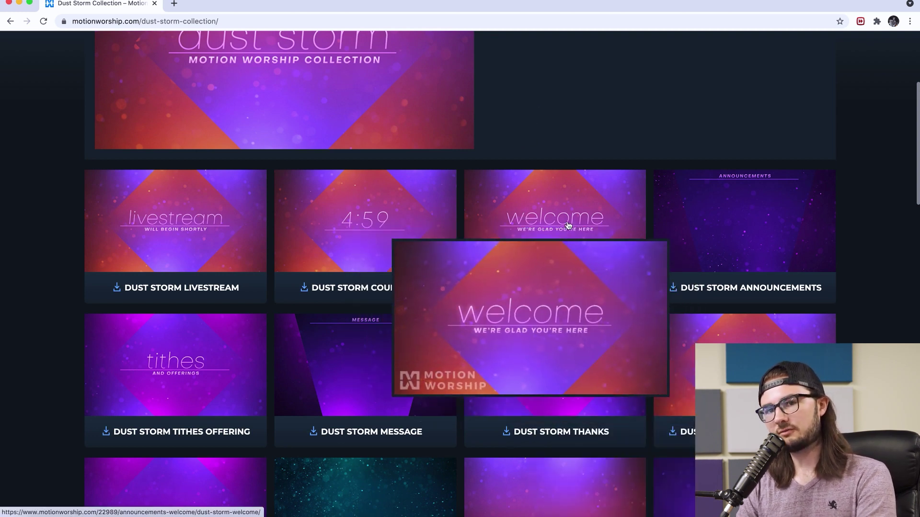
{"action": "scroll", "coordinate": [594, 171], "scroll_direction": "up", "scroll_amount": 2}
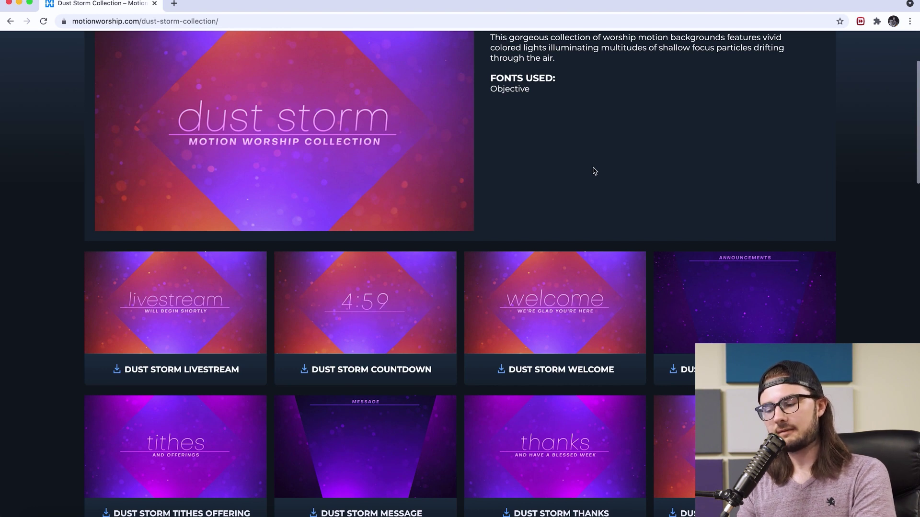
{"action": "scroll", "coordinate": [594, 171], "scroll_direction": "up", "scroll_amount": 3}
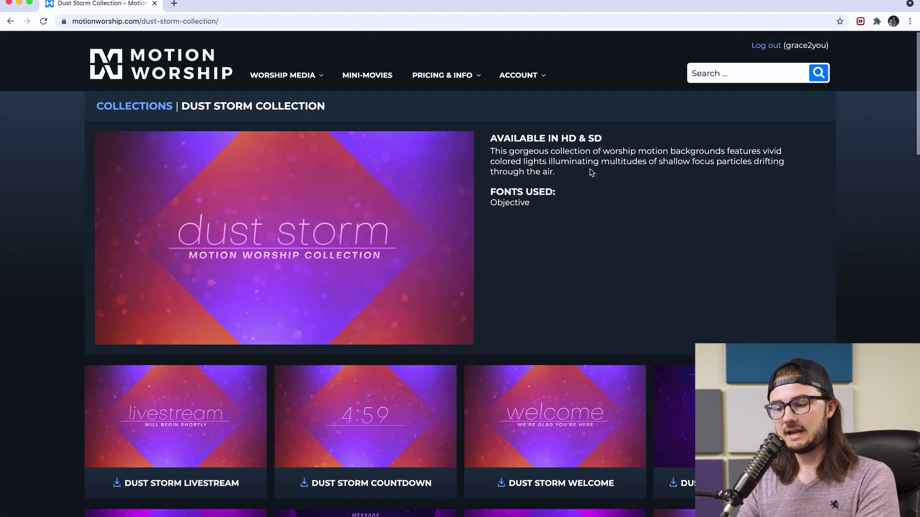
{"action": "left_click_drag", "start_coordinate": [539, 202], "coordinate": [492, 199]}
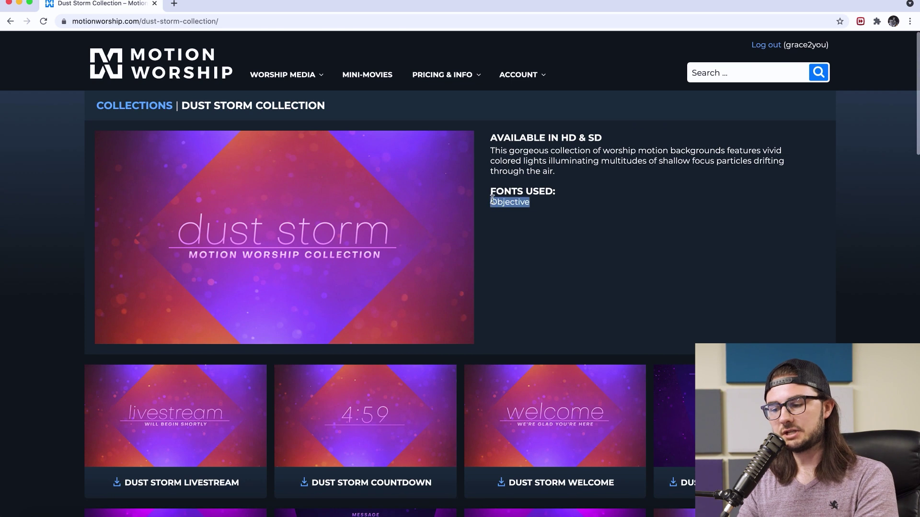
{"action": "left_click", "coordinate": [519, 206]}
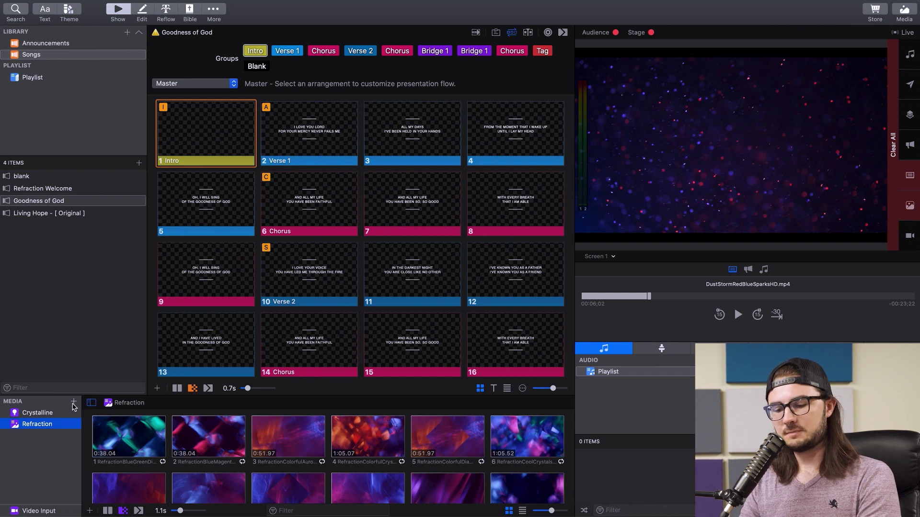
- Add a new media playlist named 'Dust Storm'
{"action": "left_click", "coordinate": [74, 402]}
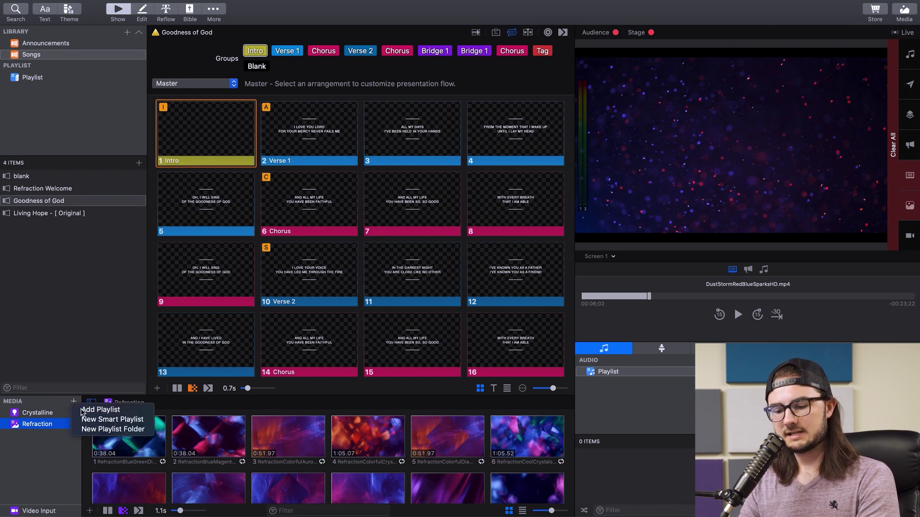
{"action": "left_click", "coordinate": [81, 409]}
{"action": "type", "text": "Du"}
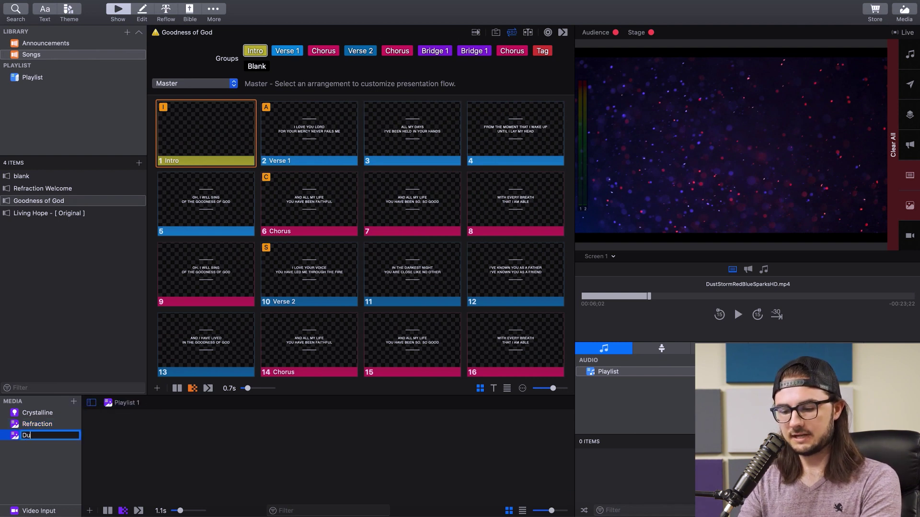
{"action": "type", "text": "st Storm"}
{"action": "key", "text": "Return"}
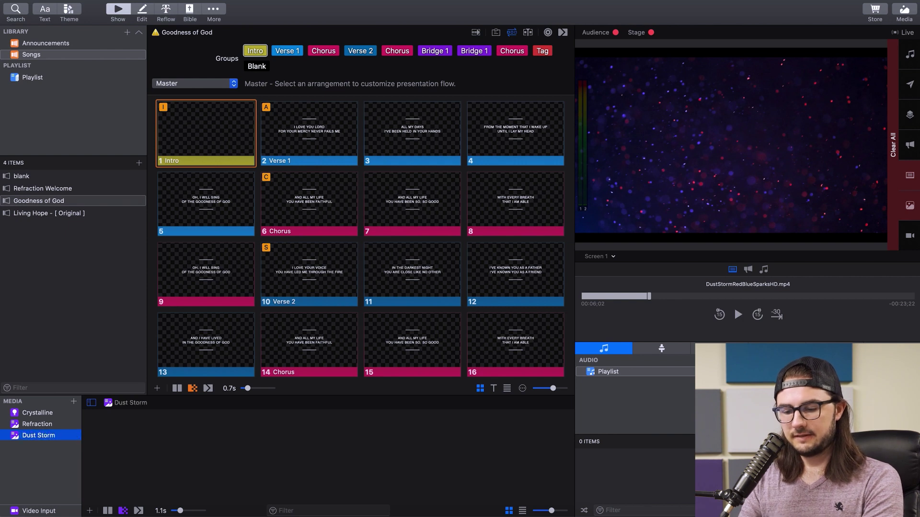
- Import the downloaded Dust Storm video clips from Finder into the playlist
{"action": "left_click", "coordinate": [90, 511]}
{"action": "left_click", "coordinate": [112, 494]}
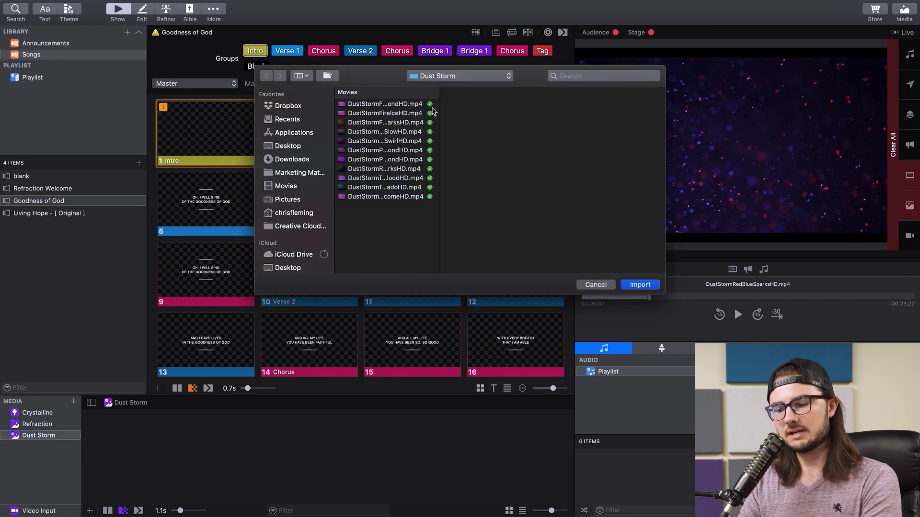
{"action": "left_click", "coordinate": [640, 285]}
{"action": "left_click", "coordinate": [549, 175]}
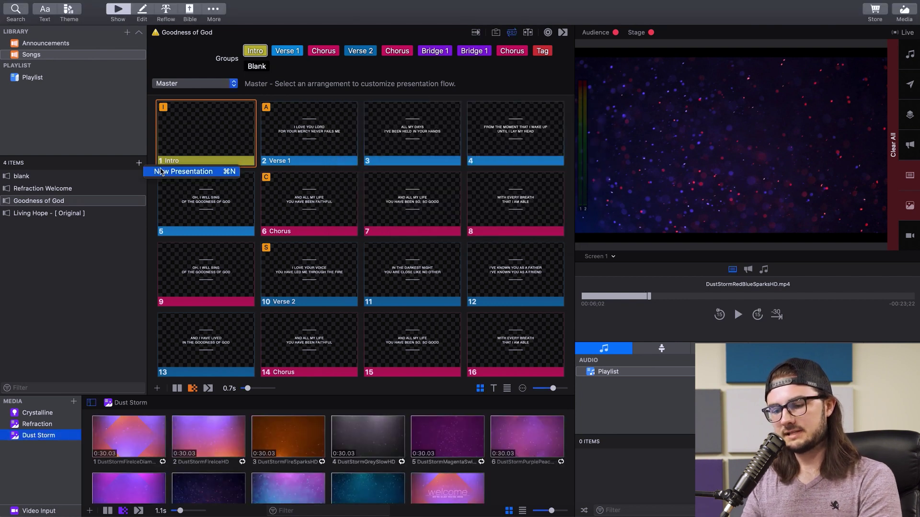
- Create a new library presentation named 'Dust Storm Welcome'
{"action": "left_click", "coordinate": [140, 163]}
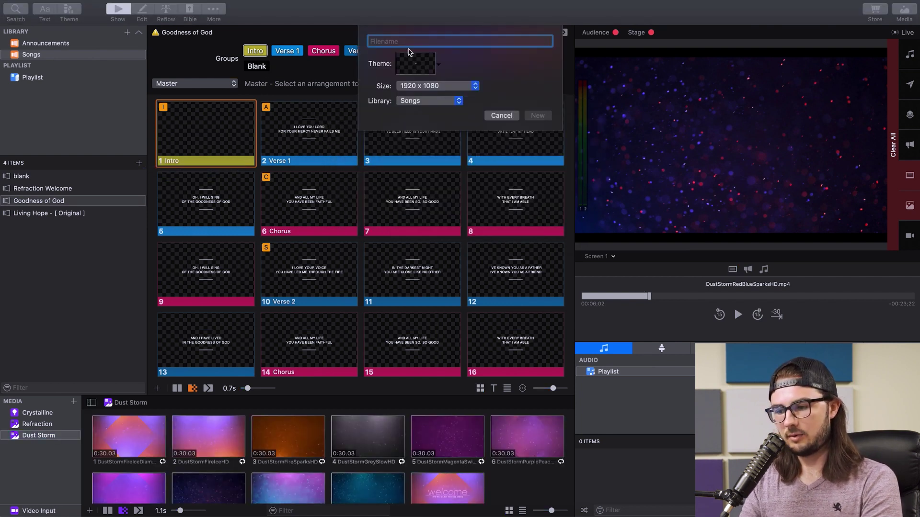
{"action": "type", "text": "Dust Storm Welcome"}
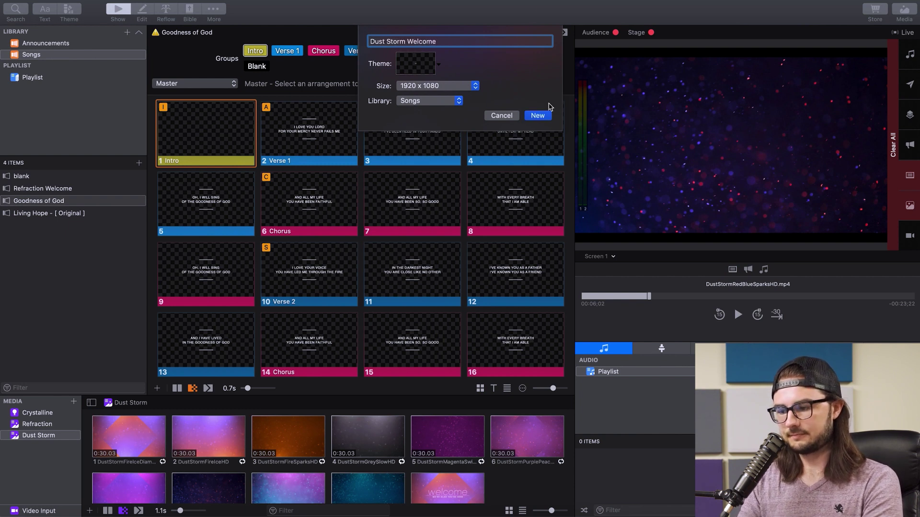
{"action": "left_click", "coordinate": [538, 116]}
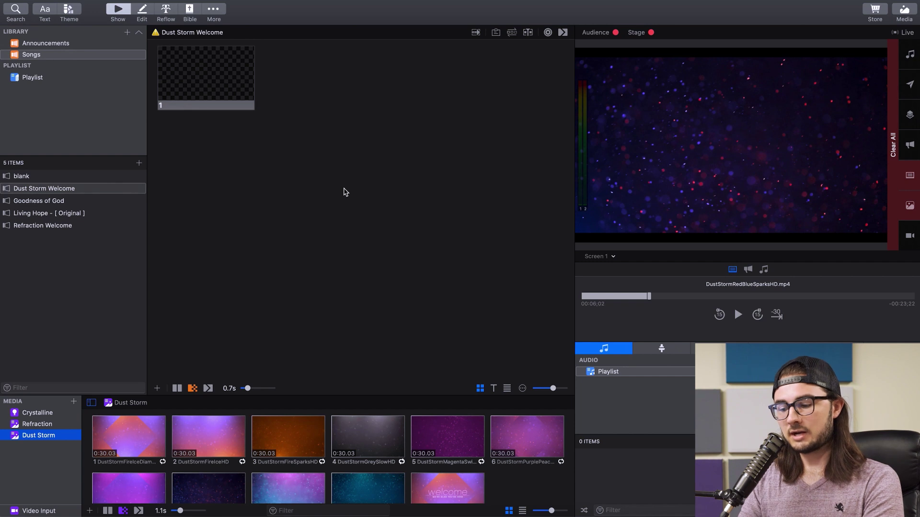
- Add the welcome clip as slide 2 and FireIceDiamond as slide 3, then move the blank slide last
{"action": "left_click", "coordinate": [443, 479]}
{"action": "left_click_drag", "start_coordinate": [443, 479], "coordinate": [277, 91]}
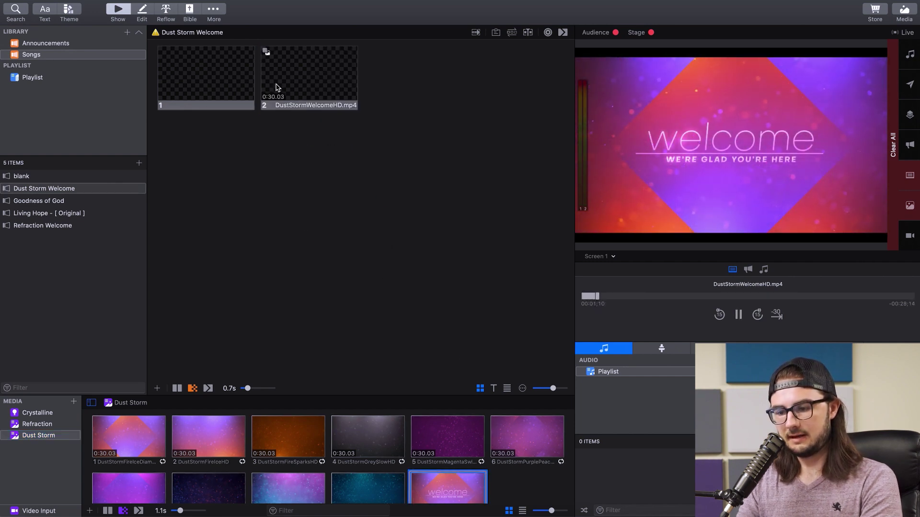
{"action": "left_click", "coordinate": [136, 449]}
{"action": "left_click_drag", "start_coordinate": [136, 451], "coordinate": [384, 136]}
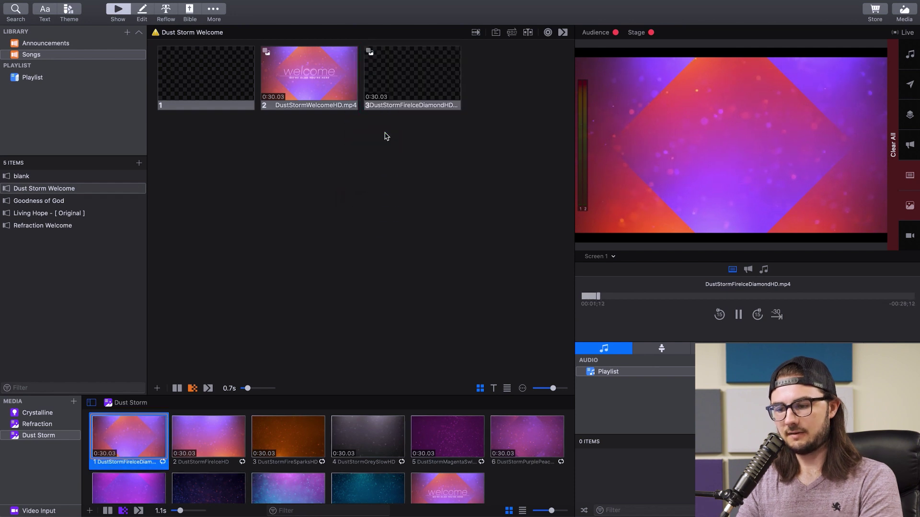
{"action": "mouse_move", "coordinate": [192, 86]}
{"action": "left_mouse_down"}
{"action": "mouse_move", "coordinate": [206, 108]}
{"action": "mouse_move", "coordinate": [490, 96]}
{"action": "left_mouse_up"}
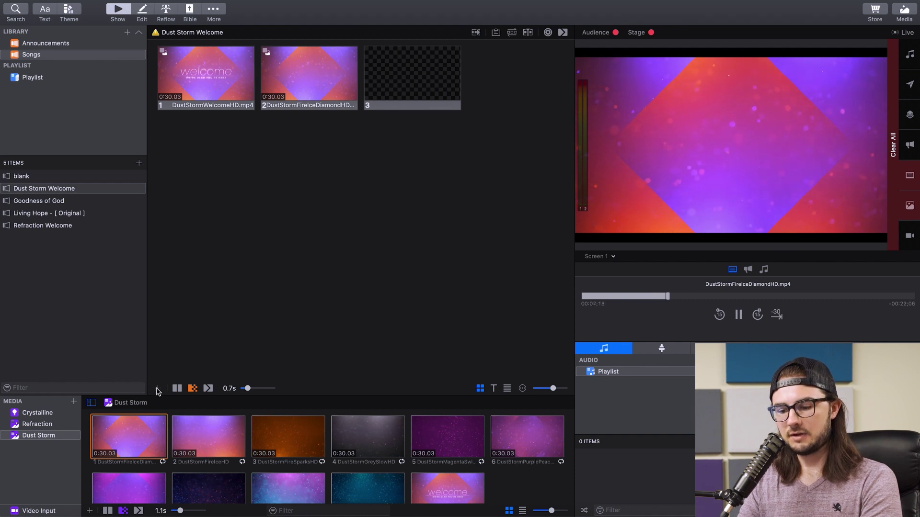
{"action": "left_click", "coordinate": [157, 389]}
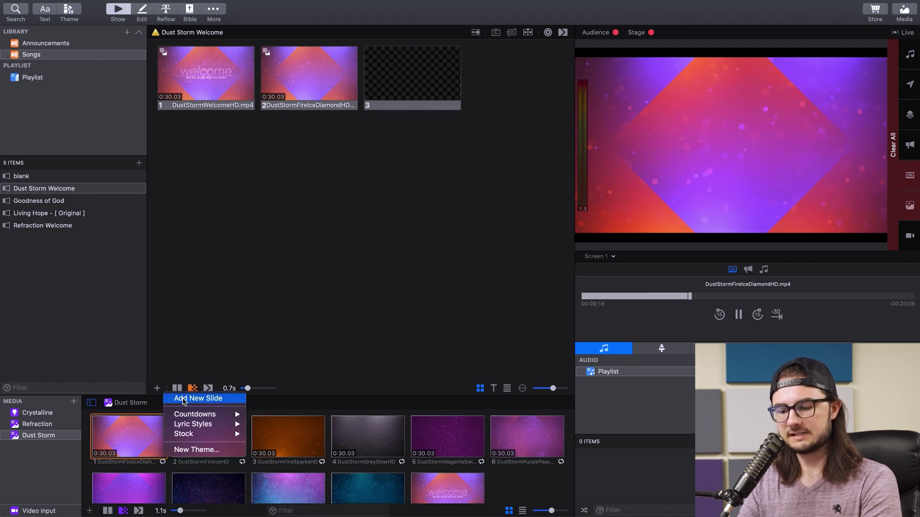
{"action": "left_click", "coordinate": [244, 282]}
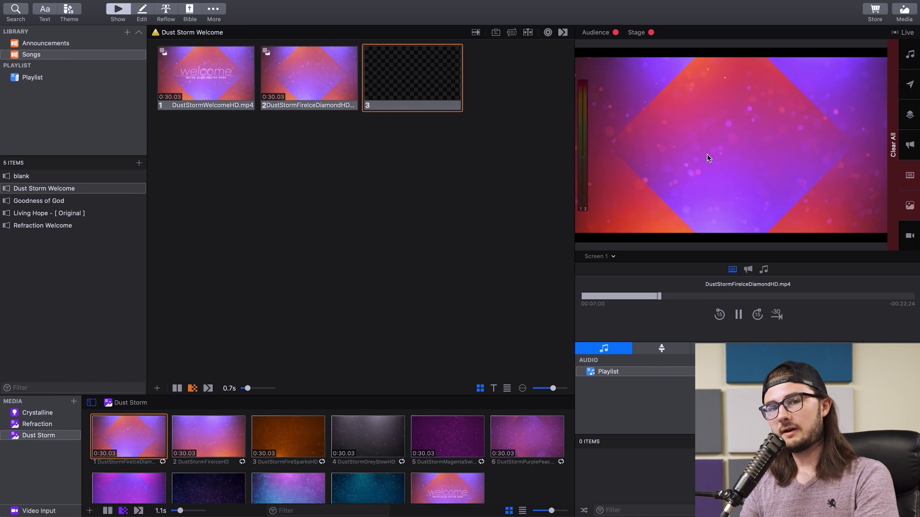
- Type 'welcome' into the third slide's text box and set it in Objective Thin Italic
{"action": "left_click", "coordinate": [143, 9]}
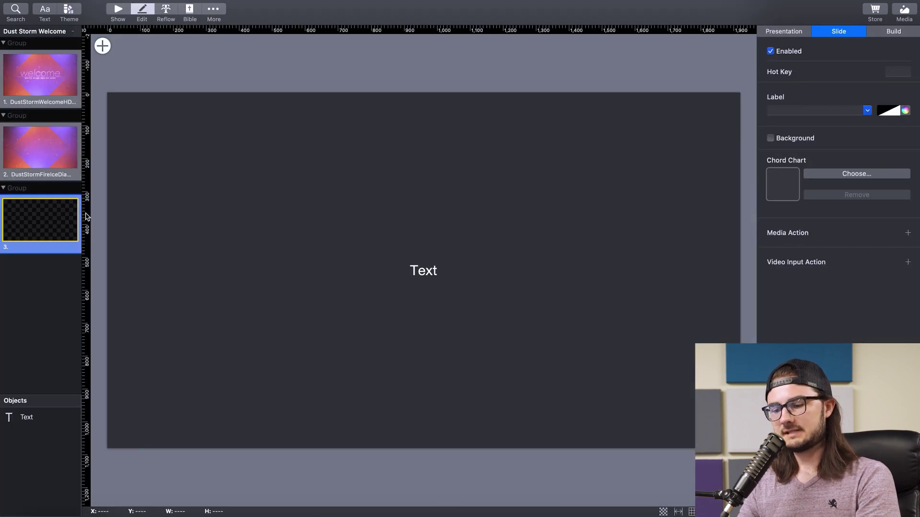
{"action": "double_click", "coordinate": [428, 272]}
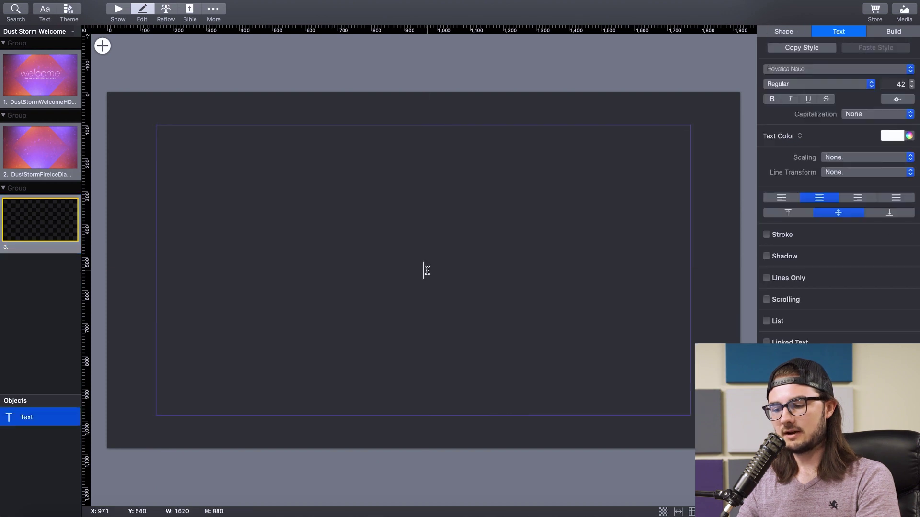
{"action": "type", "text": "welcome"}
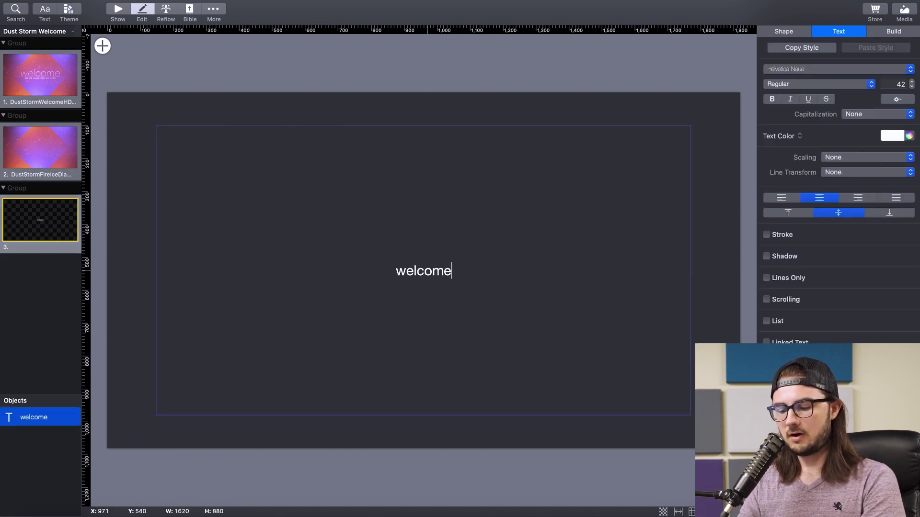
{"action": "key", "text": "super+a"}
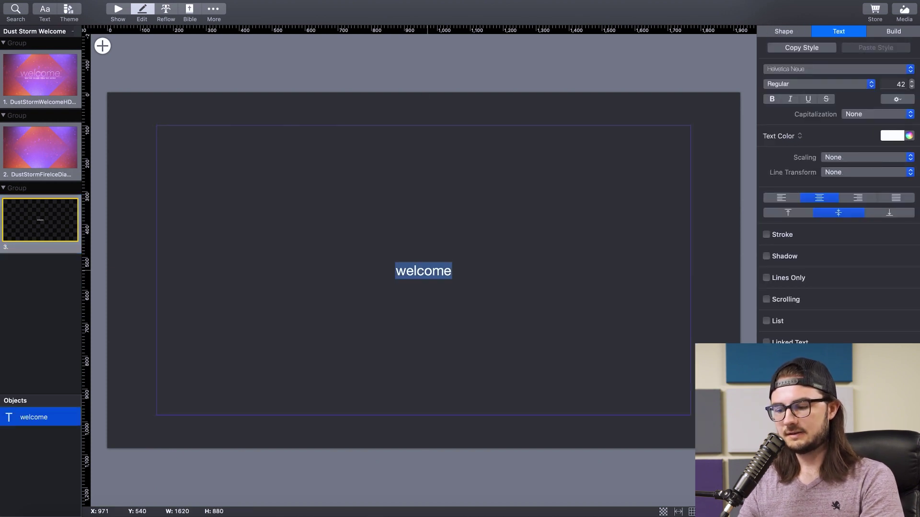
{"action": "left_click", "coordinate": [846, 71]}
{"action": "scroll", "coordinate": [822, 64], "scroll_direction": "up", "scroll_amount": 10}
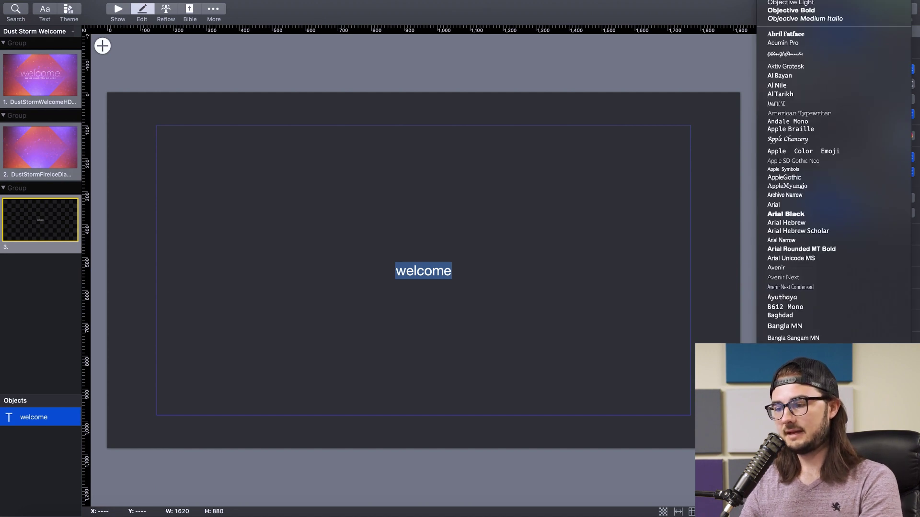
{"action": "key", "text": "Return"}
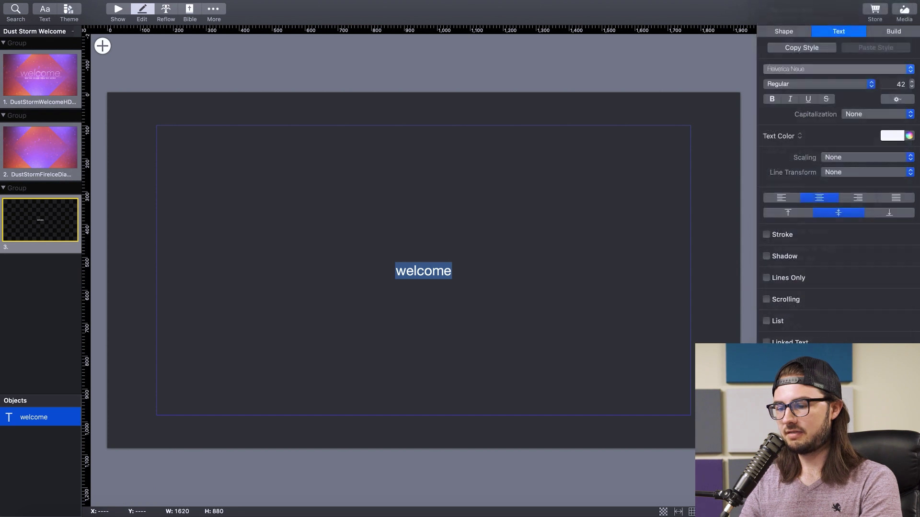
{"action": "left_click", "coordinate": [498, 100]}
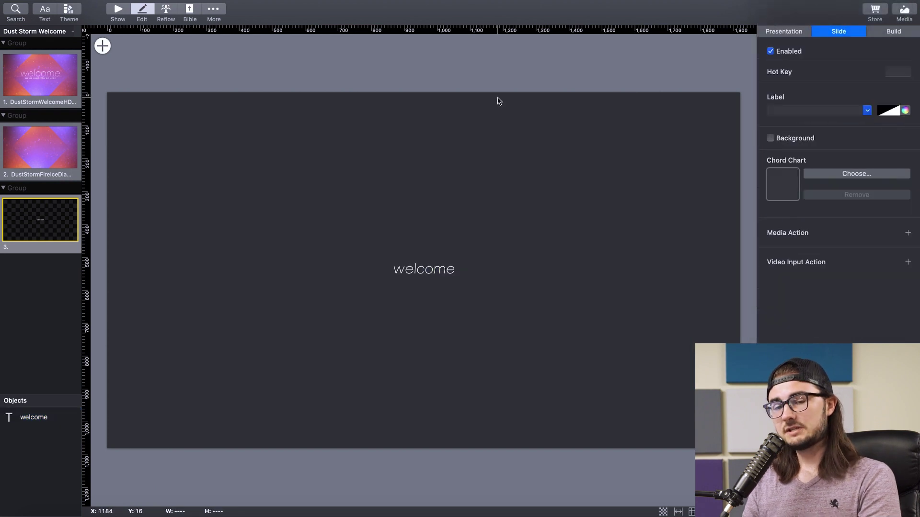
- Enlarge the welcome text to 272 pt and nudge its box slightly upward
{"action": "left_click", "coordinate": [415, 271]}
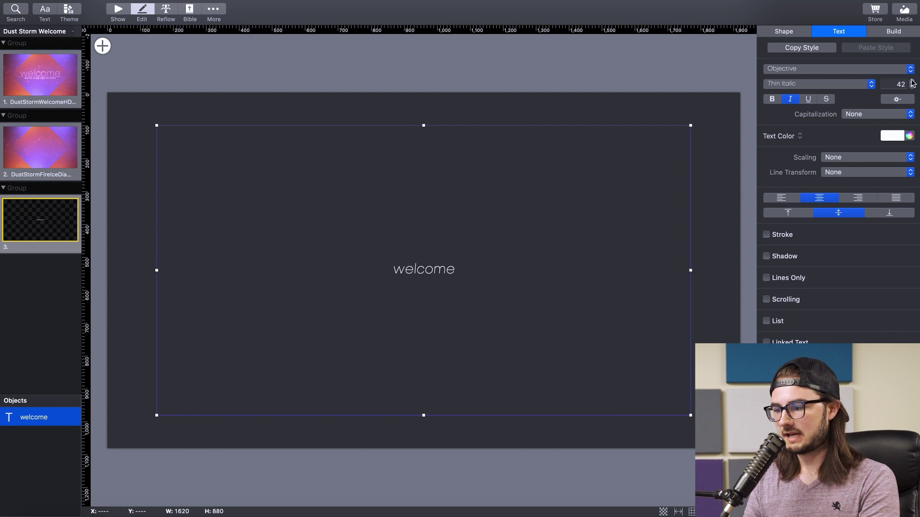
{"action": "left_click_drag", "start_coordinate": [912, 82], "coordinate": [913, 84]}
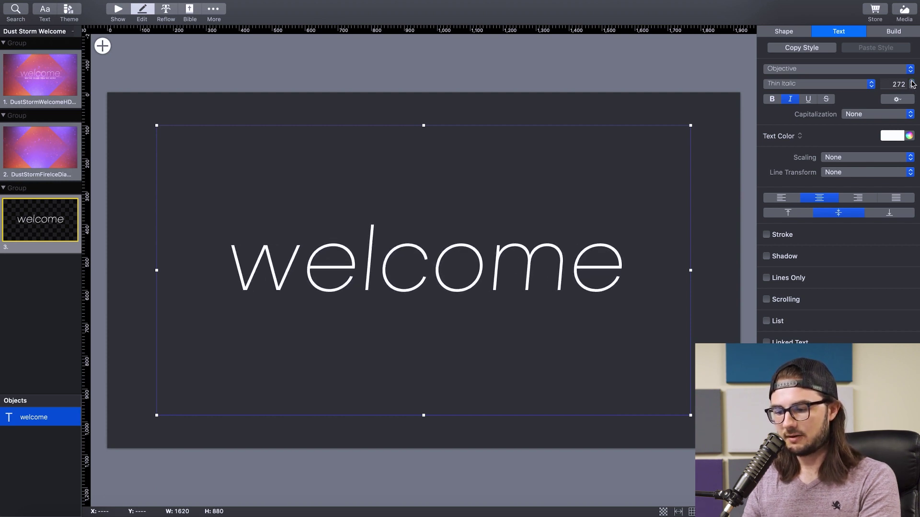
{"action": "left_click_drag", "start_coordinate": [432, 283], "coordinate": [432, 259]}
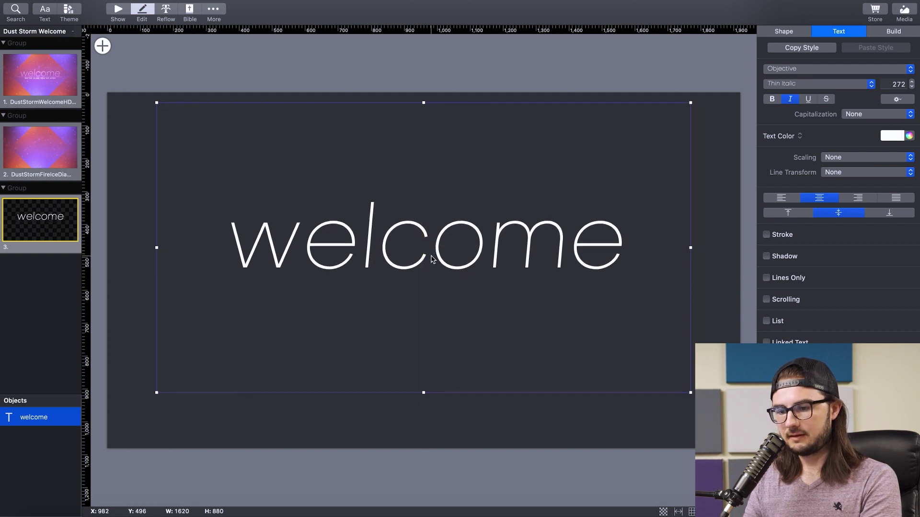
- Preview the welcome text slide live over the original welcome video in Show view
{"action": "left_click", "coordinate": [118, 10]}
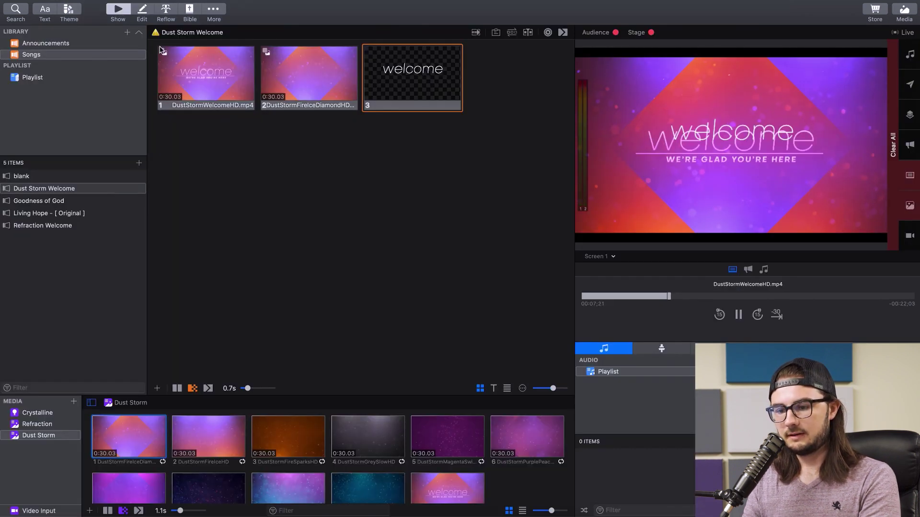
{"action": "left_click", "coordinate": [186, 74]}
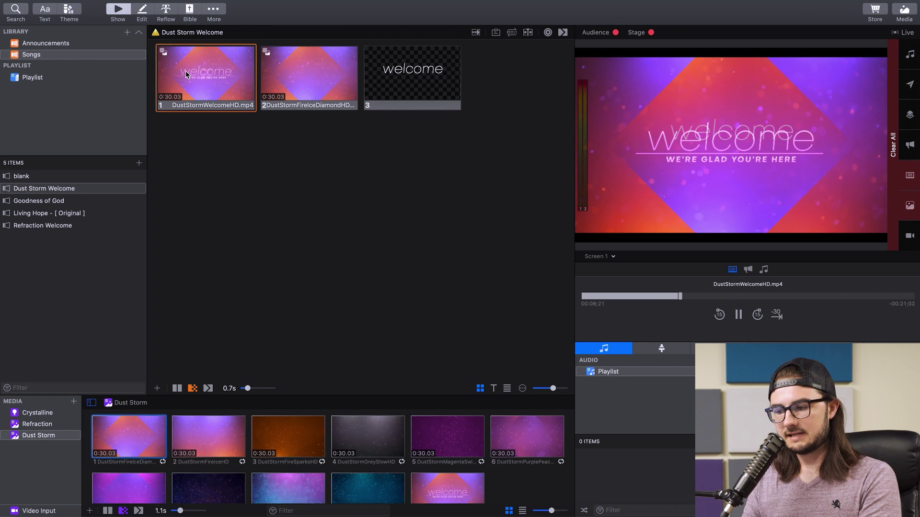
{"action": "left_click", "coordinate": [431, 81]}
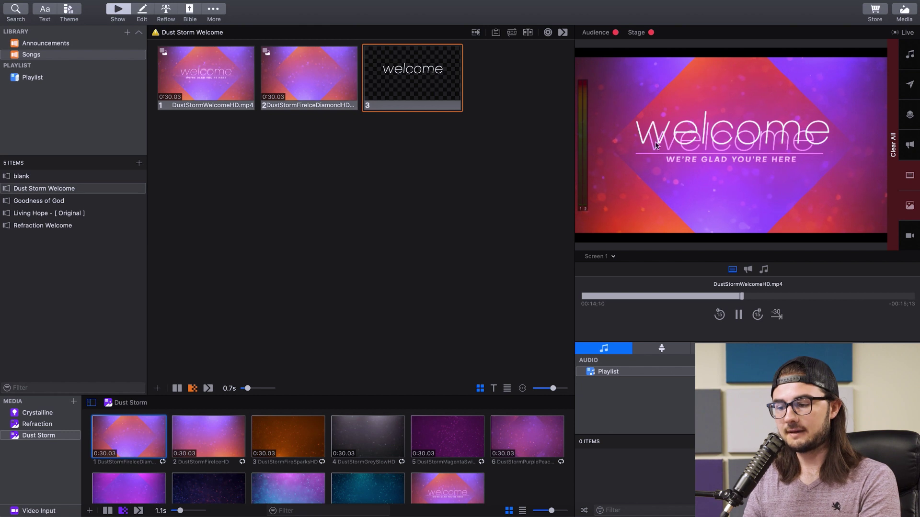
{"action": "left_click", "coordinate": [140, 12]}
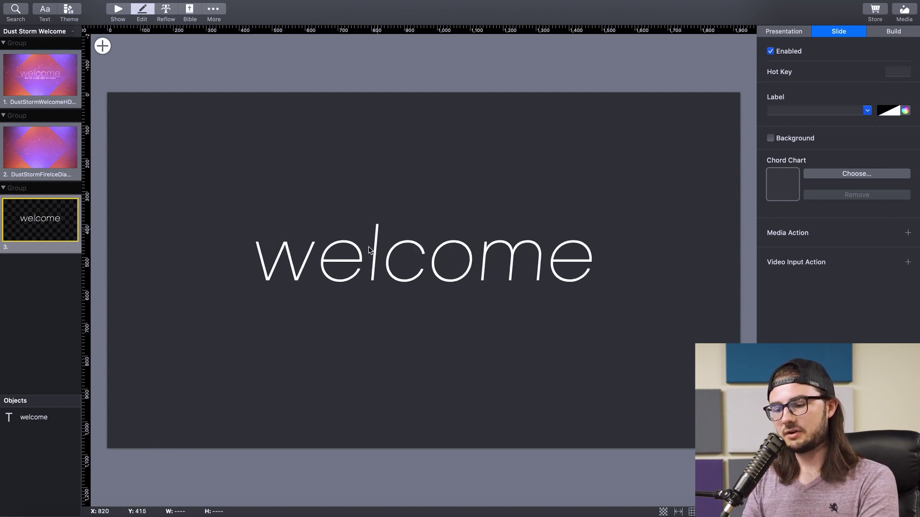
{"action": "left_click", "coordinate": [114, 10]}
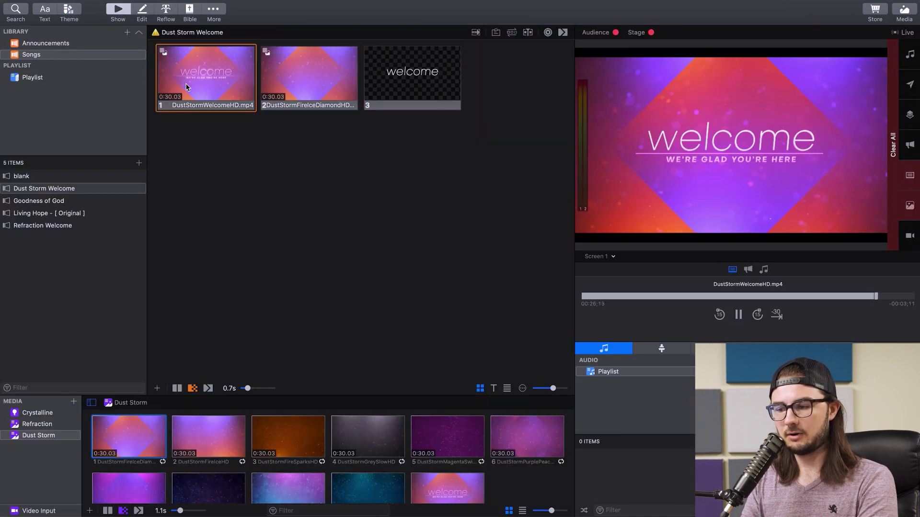
{"action": "left_click", "coordinate": [412, 81]}
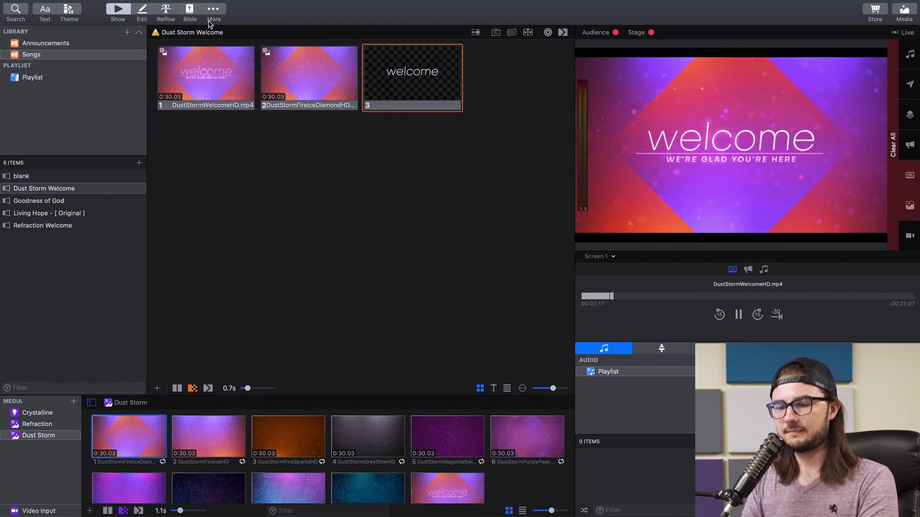
- Add a 'WE'RE GLAD YOU'RE HERE' subtitle in Objective Bold Italic 45 with character spacing 8
{"action": "left_click", "coordinate": [142, 10]}
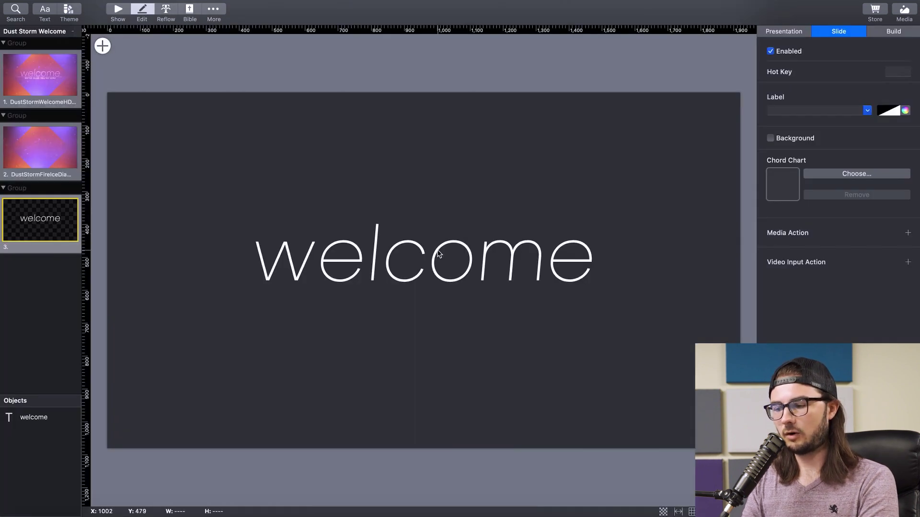
{"action": "left_click", "coordinate": [438, 254]}
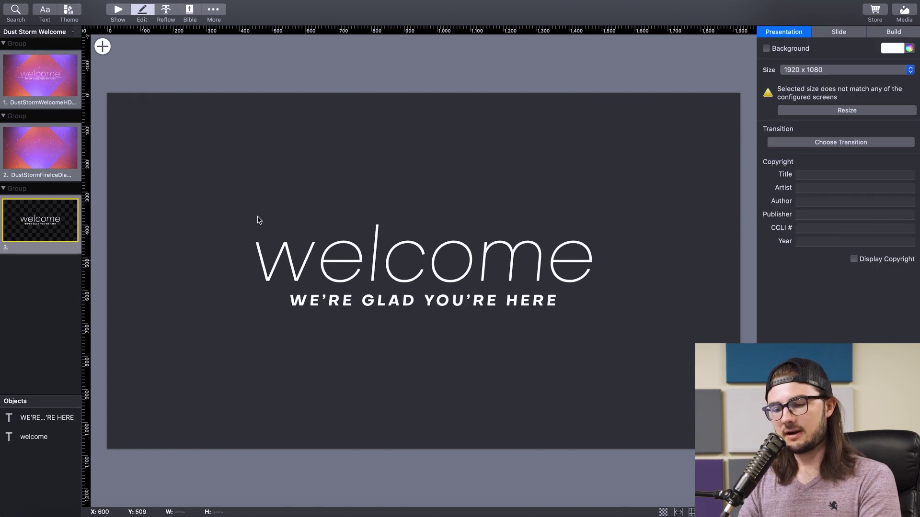
{"action": "left_click", "coordinate": [103, 47]}
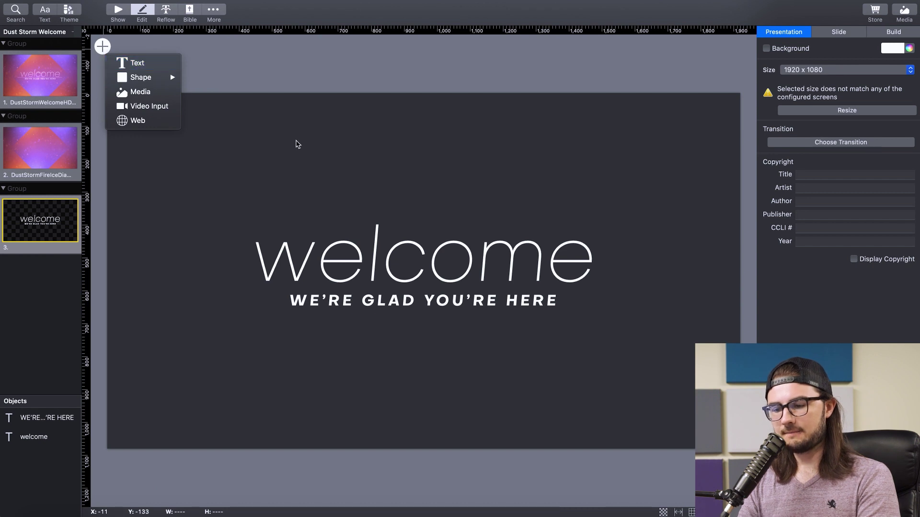
{"action": "left_click", "coordinate": [298, 144]}
{"action": "left_click", "coordinate": [405, 304]}
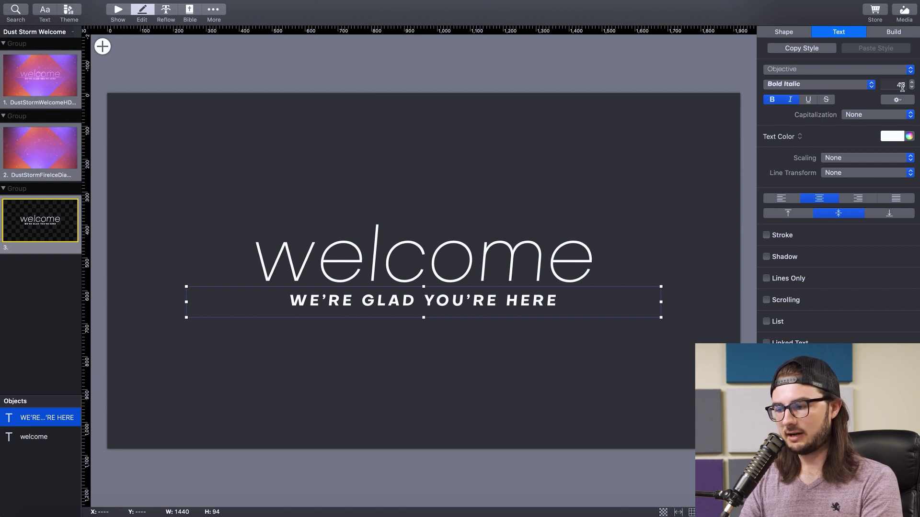
{"action": "left_click", "coordinate": [897, 100]}
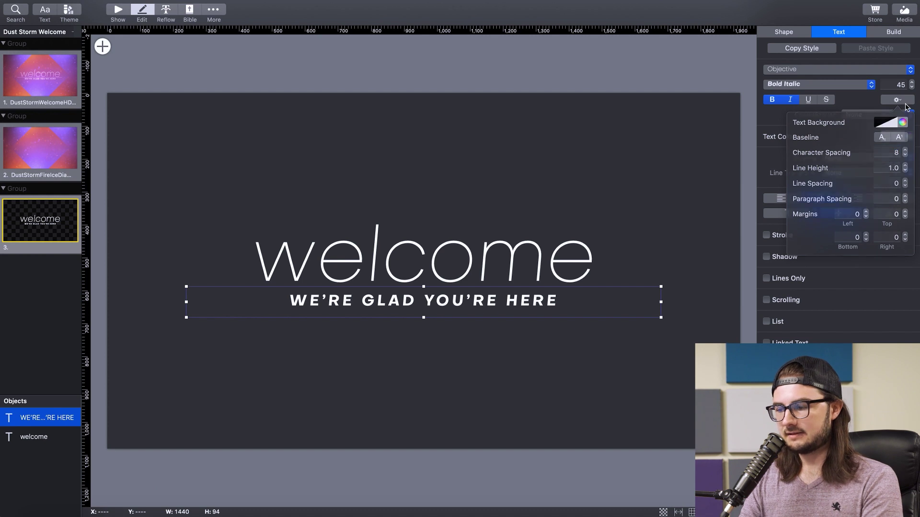
{"action": "key", "text": "Escape"}
{"action": "left_click", "coordinate": [117, 9]}
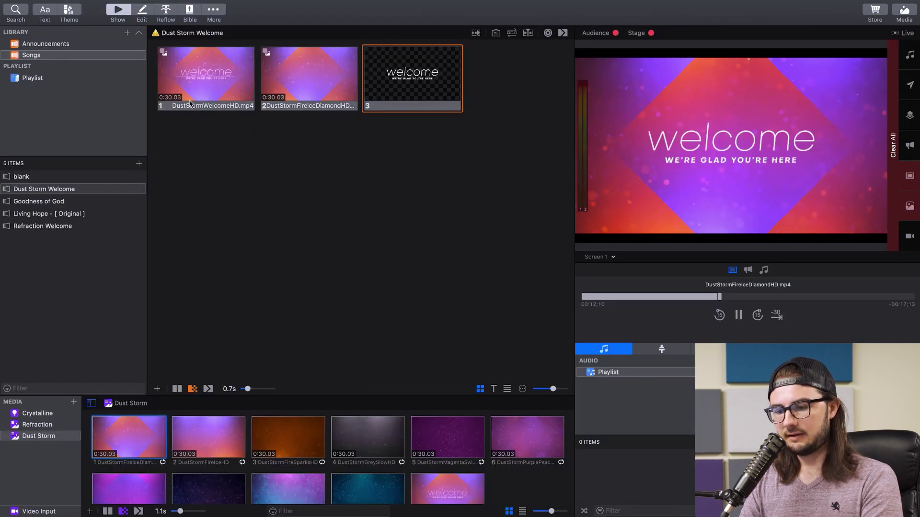
{"action": "left_click", "coordinate": [190, 87]}
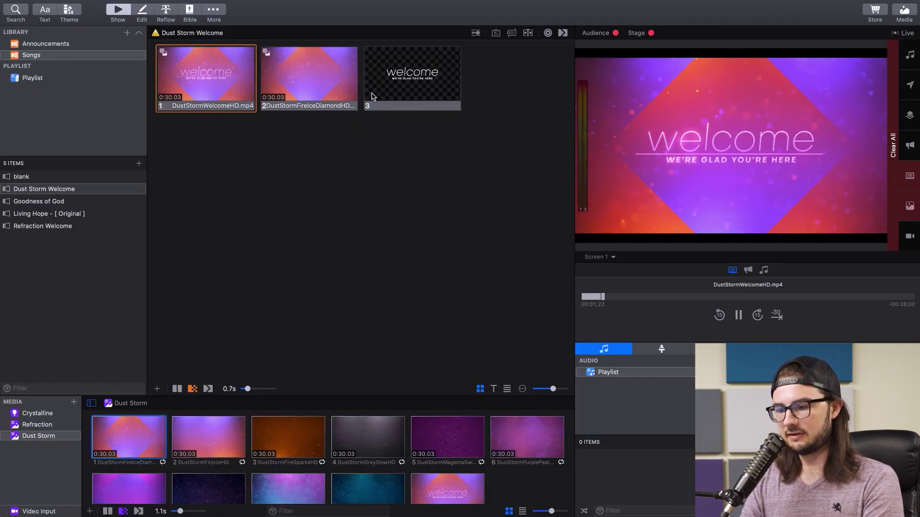
{"action": "left_click", "coordinate": [436, 82]}
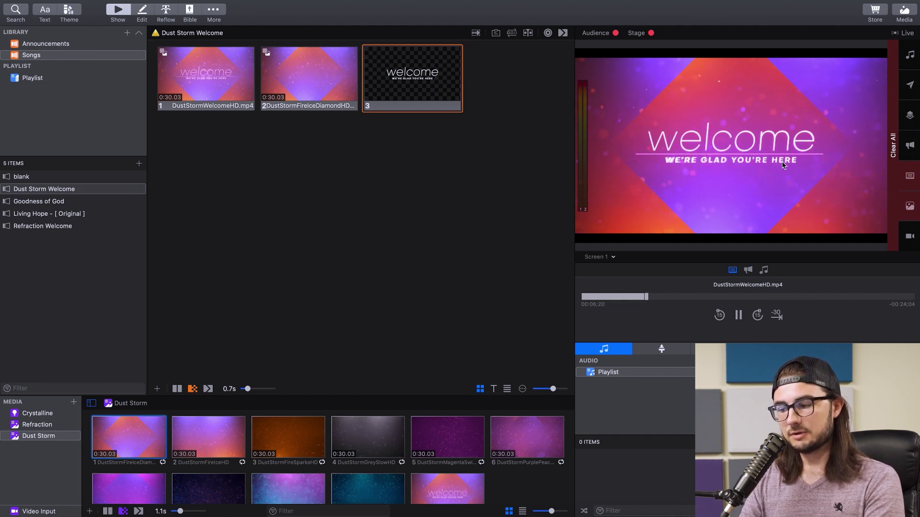
{"action": "left_click", "coordinate": [316, 82]}
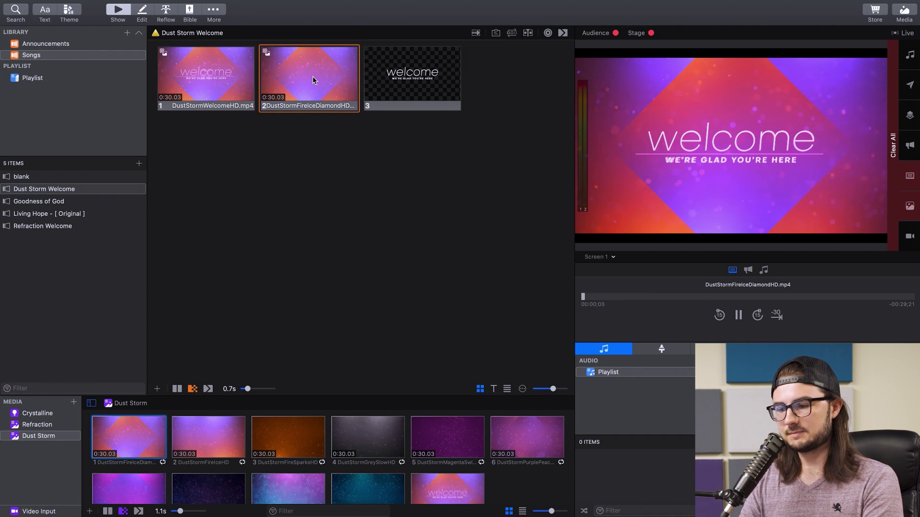
{"action": "left_click", "coordinate": [425, 79]}
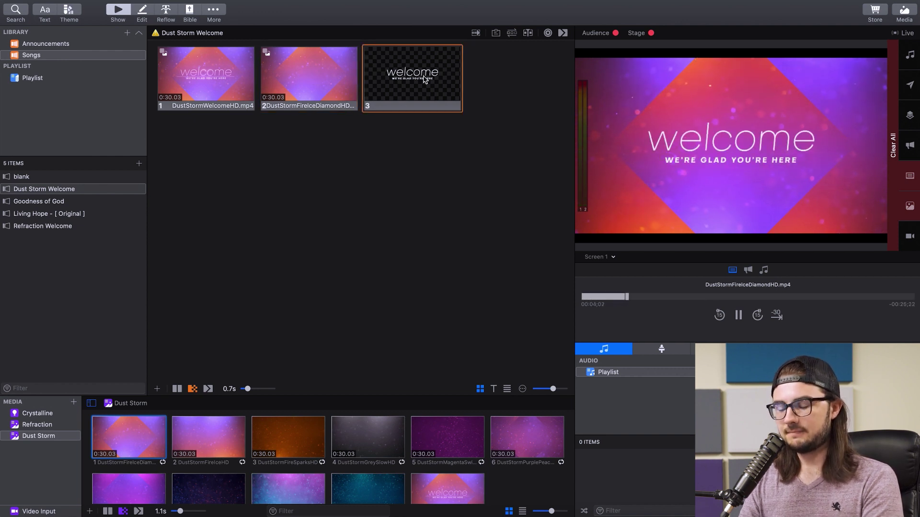
{"action": "left_click", "coordinate": [201, 72]}
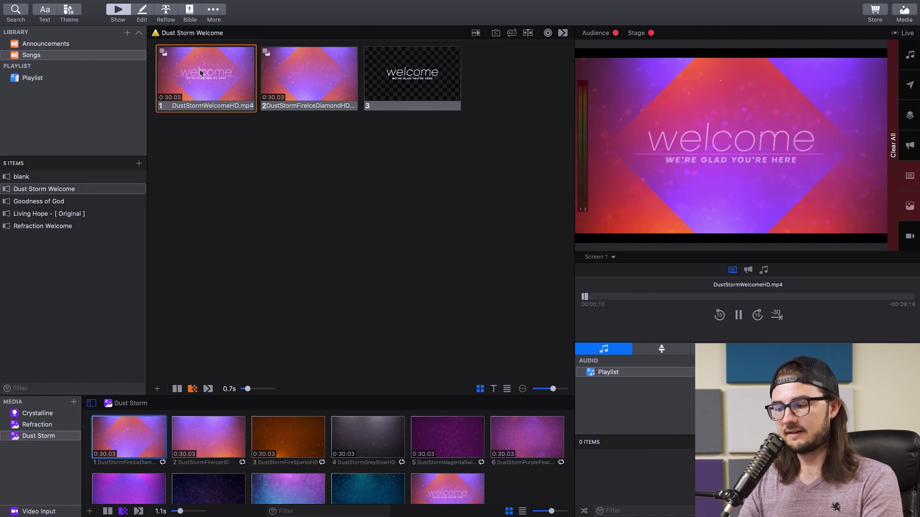
- Insert a rectangle shape onto slide 3
{"action": "left_click", "coordinate": [142, 19]}
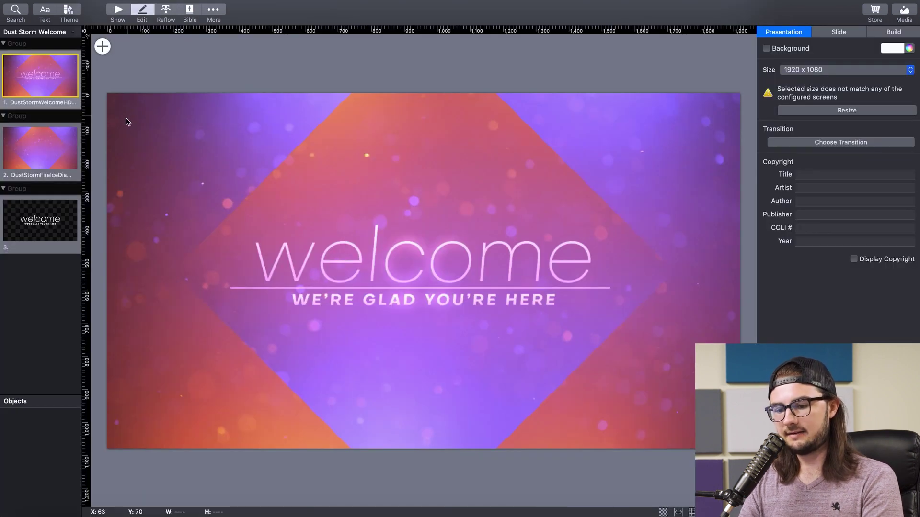
{"action": "left_click", "coordinate": [30, 237]}
{"action": "left_click", "coordinate": [104, 46]}
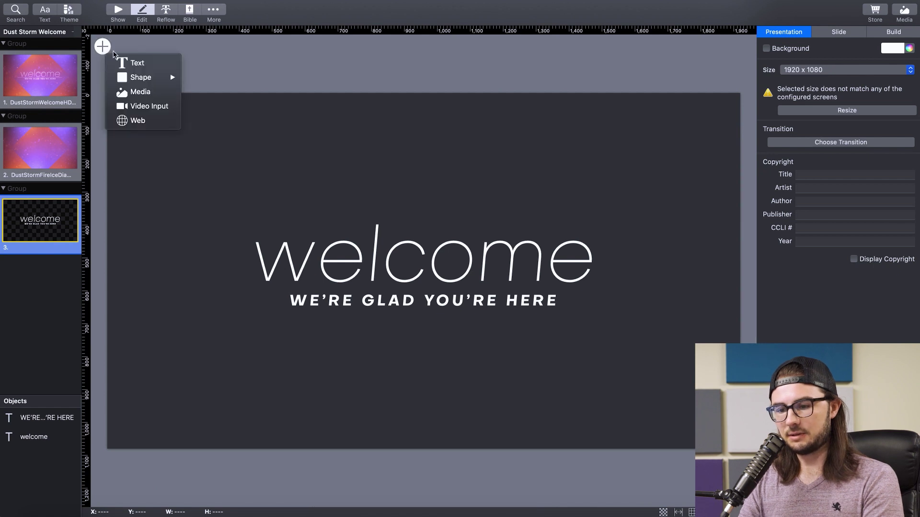
{"action": "mouse_move", "coordinate": [144, 77]}
{"action": "left_click", "coordinate": [211, 78]}
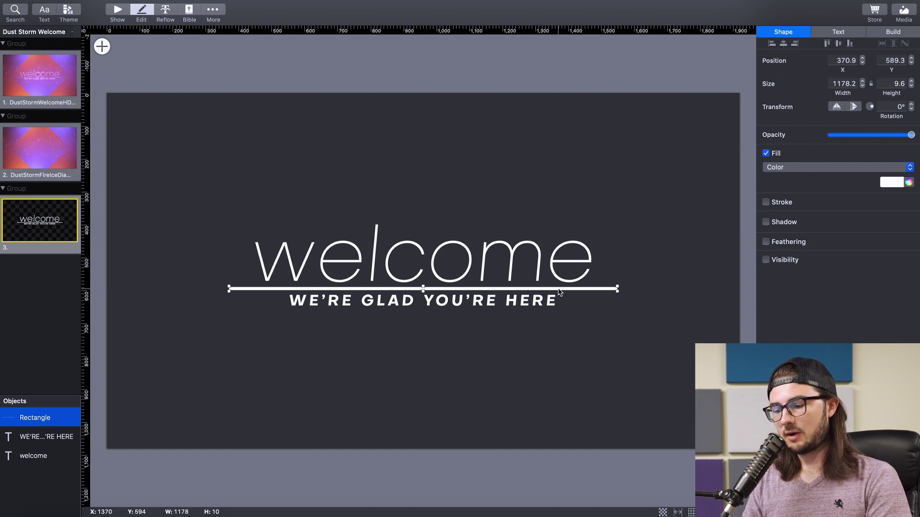
- Place the rectangle under 'welcome' and reduce its height to a thin 4.6 line
{"action": "left_click", "coordinate": [51, 86]}
{"action": "left_click", "coordinate": [51, 251]}
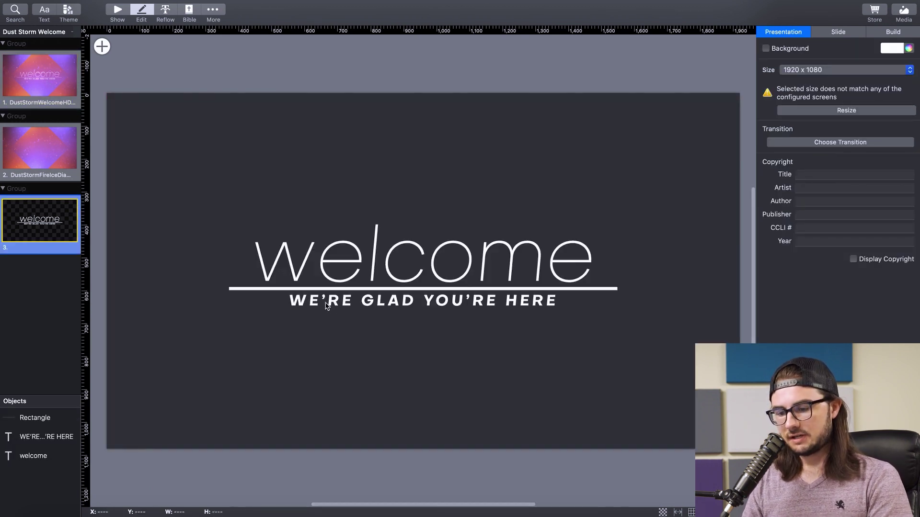
{"action": "left_click", "coordinate": [301, 294]}
{"action": "left_click", "coordinate": [315, 289]}
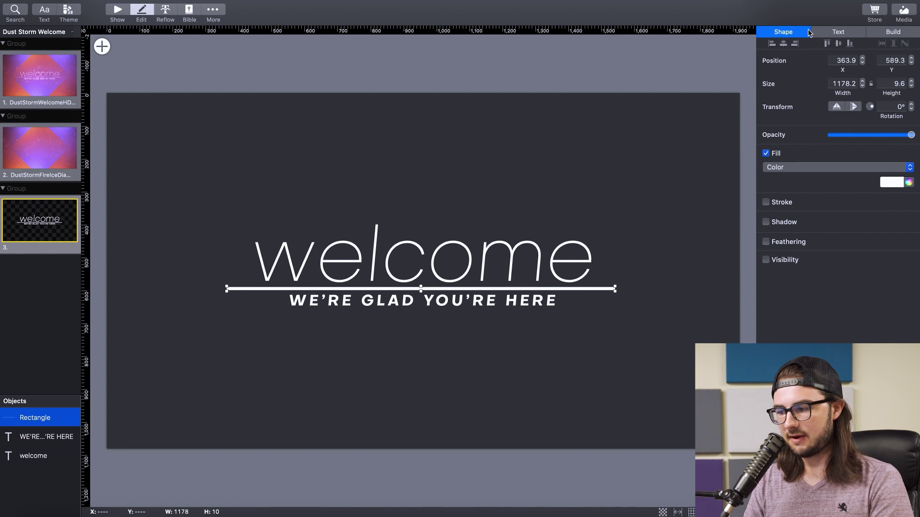
{"action": "left_click", "coordinate": [910, 87]}
{"action": "left_click", "coordinate": [911, 86]}
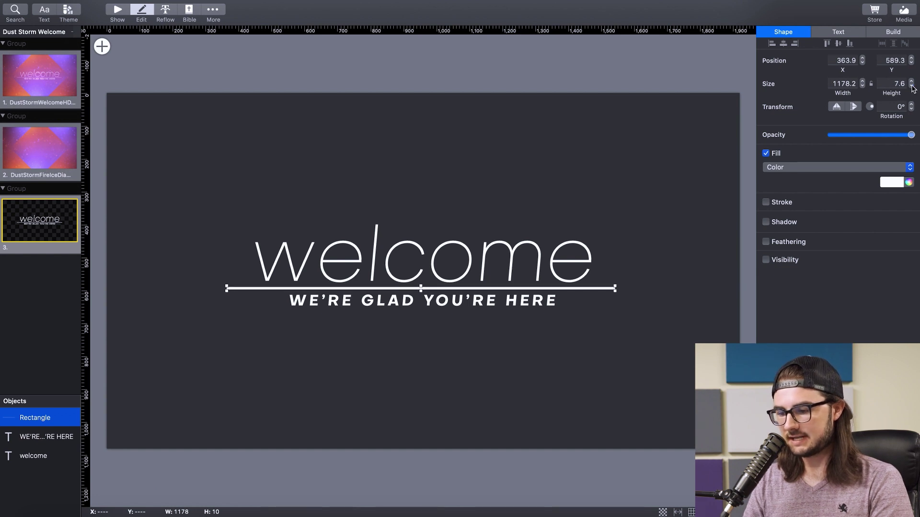
{"action": "left_click", "coordinate": [911, 87]}
{"action": "left_click", "coordinate": [910, 86]}
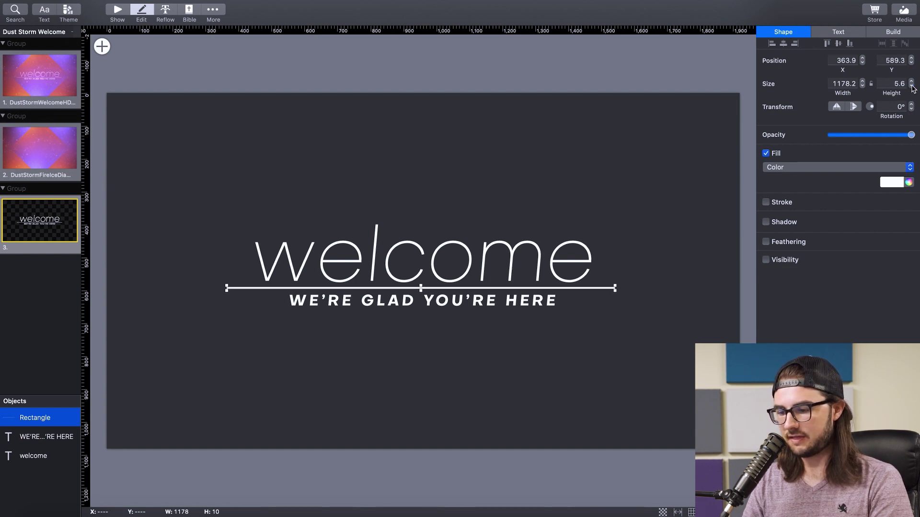
{"action": "left_click", "coordinate": [314, 129]}
- Compare slide 3 against the original slide 1 design, then return to Show view
{"action": "left_click", "coordinate": [46, 87]}
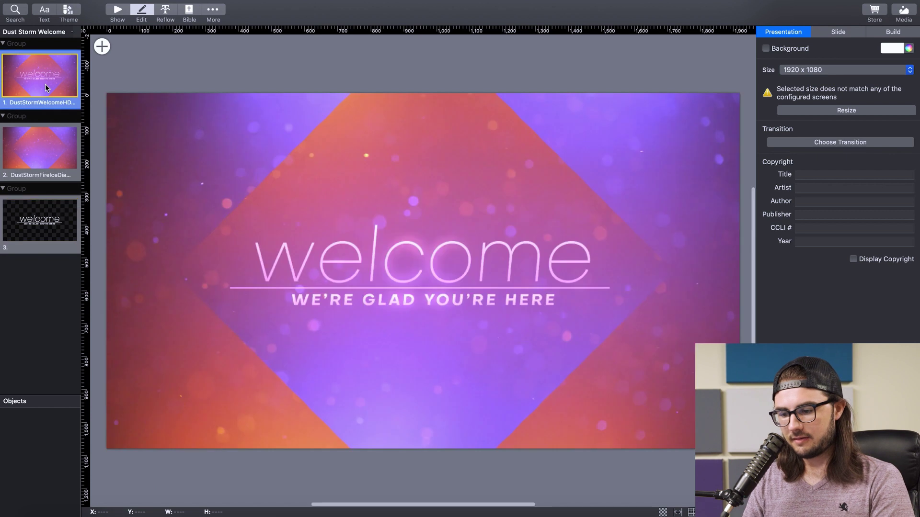
{"action": "left_click", "coordinate": [27, 220]}
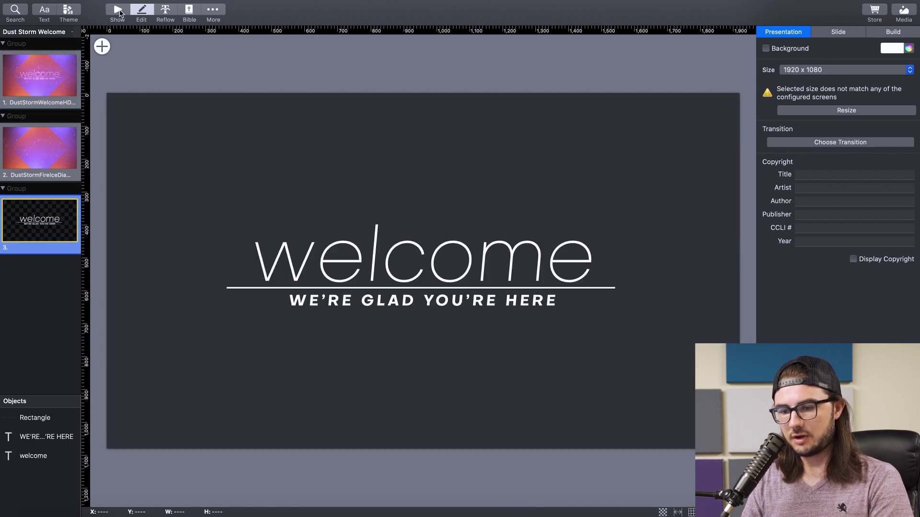
{"action": "left_click", "coordinate": [117, 11]}
- Trigger slides 1, 3, 2, 3, 1 and 3 to test the welcome overlay on each background
{"action": "left_click", "coordinate": [194, 81]}
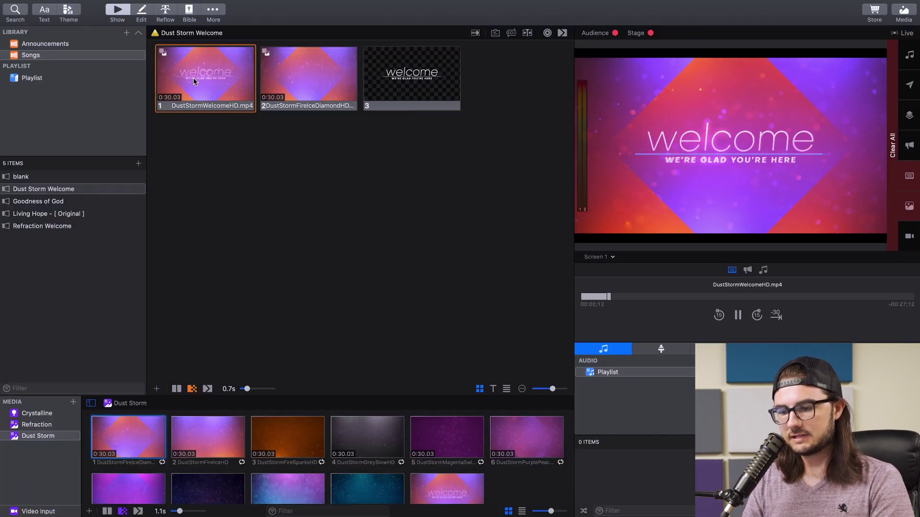
{"action": "left_click", "coordinate": [416, 80]}
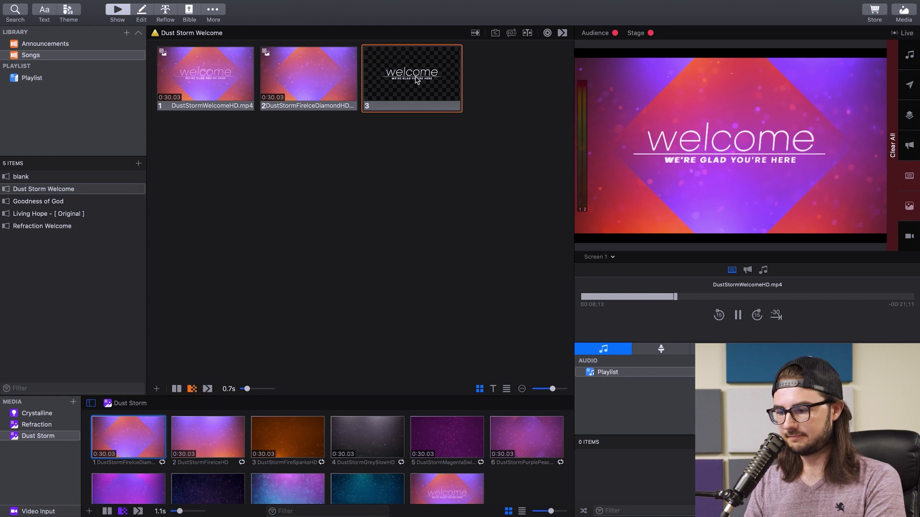
{"action": "left_click", "coordinate": [298, 66]}
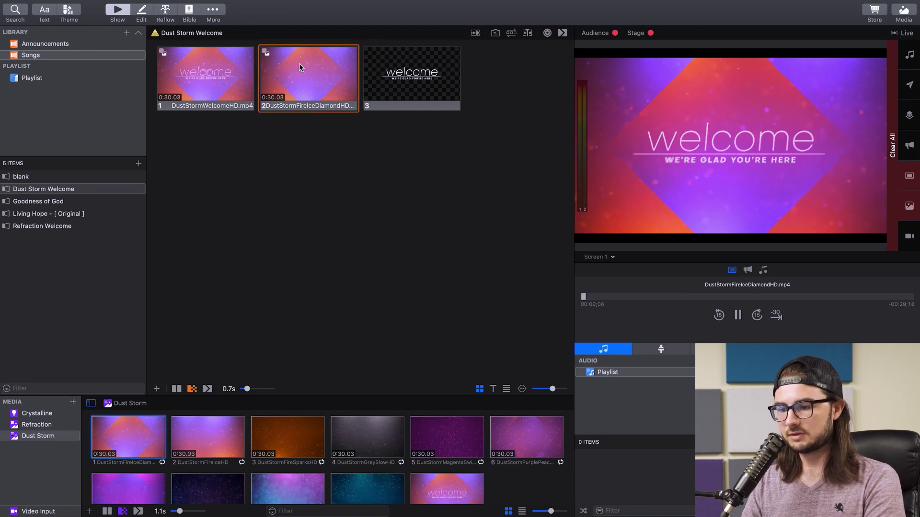
{"action": "left_click", "coordinate": [409, 69]}
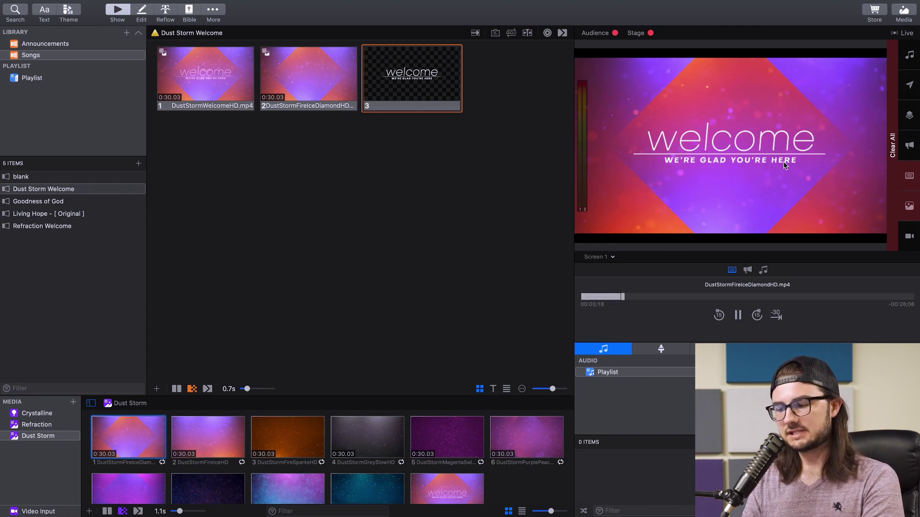
{"action": "left_click", "coordinate": [214, 74]}
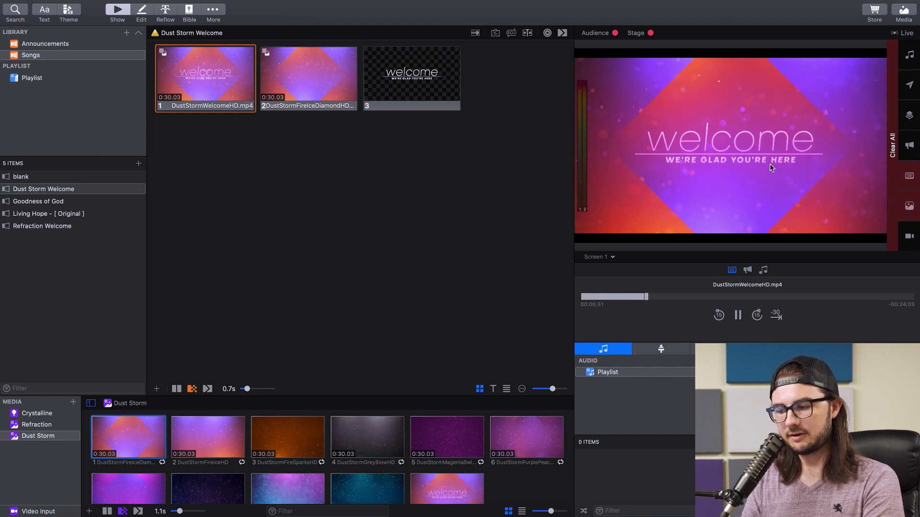
{"action": "left_click", "coordinate": [372, 73]}
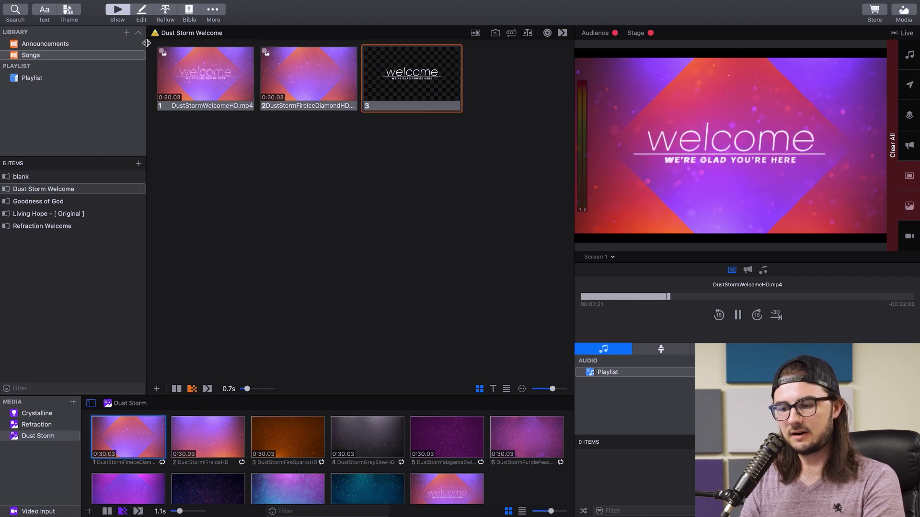
- Tint the 'welcome' title light pink from the Text Color wheel
{"action": "left_click", "coordinate": [142, 8]}
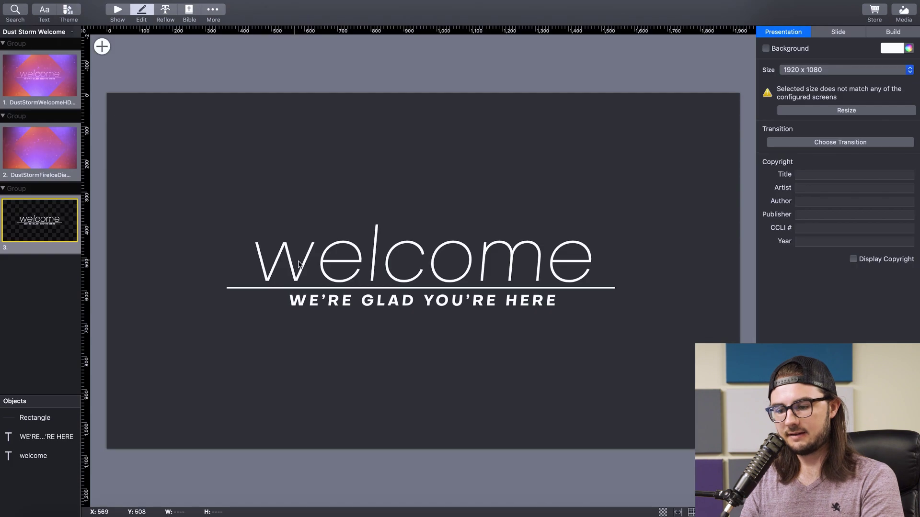
{"action": "left_click", "coordinate": [298, 263]}
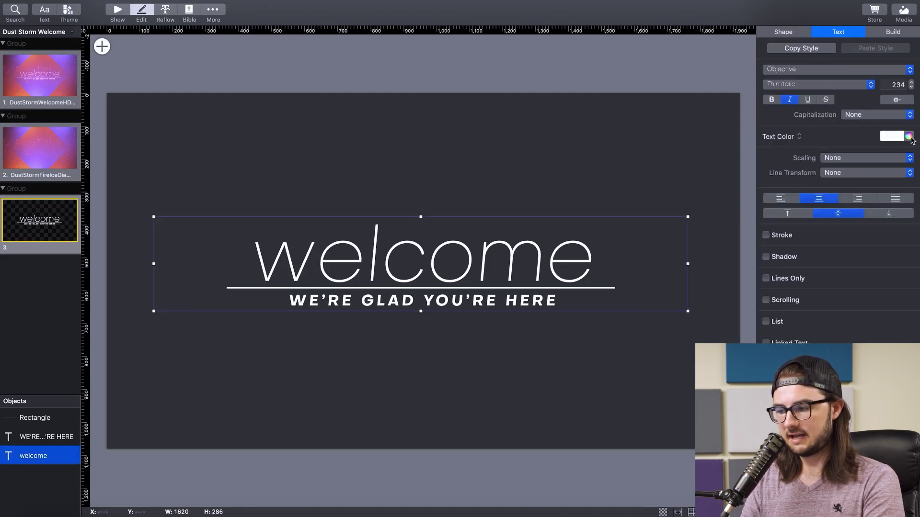
{"action": "left_click", "coordinate": [909, 136]}
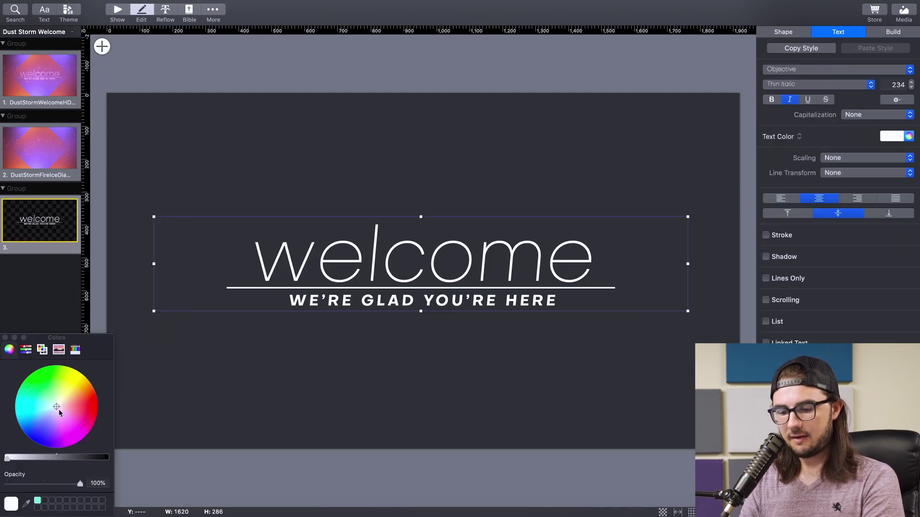
{"action": "left_click_drag", "start_coordinate": [56, 407], "coordinate": [58, 410]}
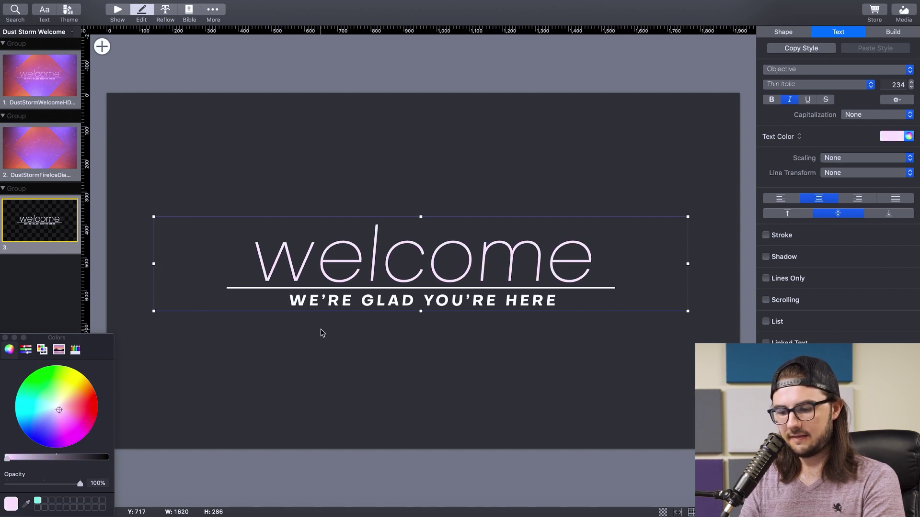
{"action": "left_click", "coordinate": [321, 330]}
- Give the subtitle the same light pink text colour
{"action": "left_click", "coordinate": [338, 304]}
{"action": "left_click", "coordinate": [59, 409]}
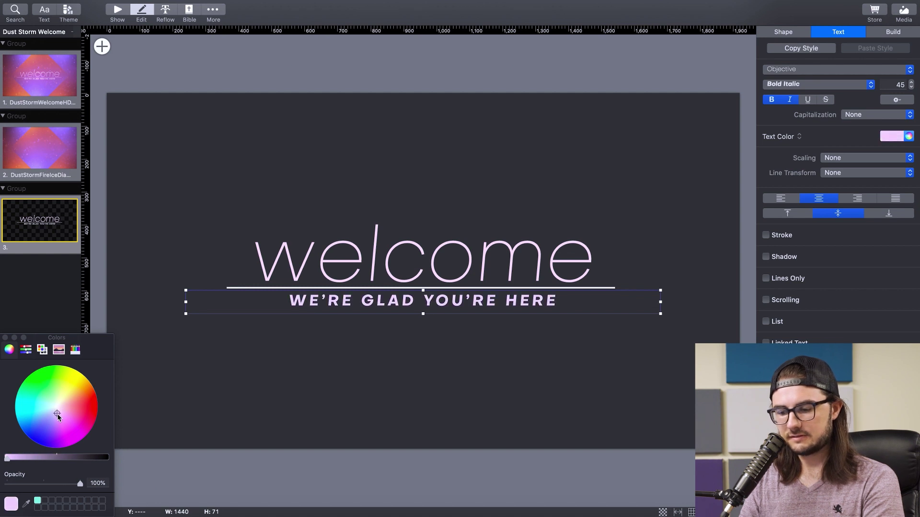
{"action": "key", "text": "Escape"}
- In Show view, trigger slide 3's pink welcome text over the FireIce Diamond video
{"action": "left_click", "coordinate": [118, 10]}
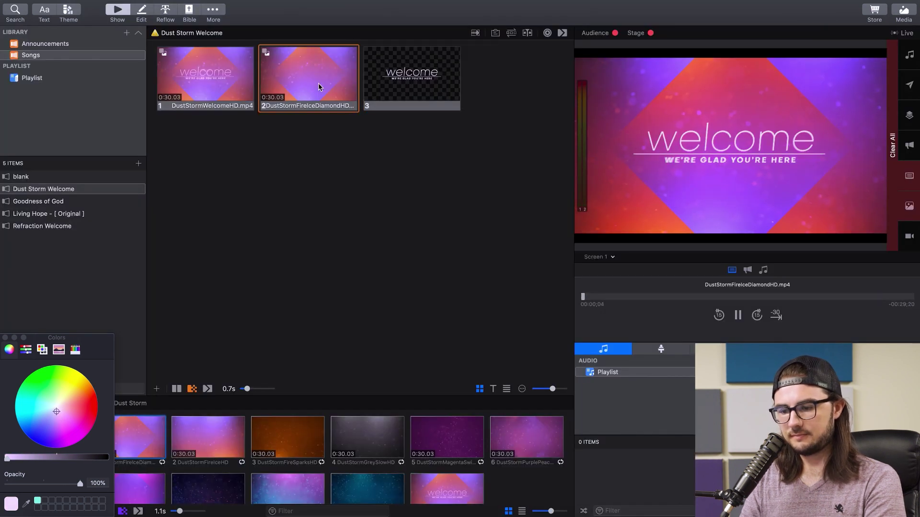
{"action": "left_click", "coordinate": [425, 88]}
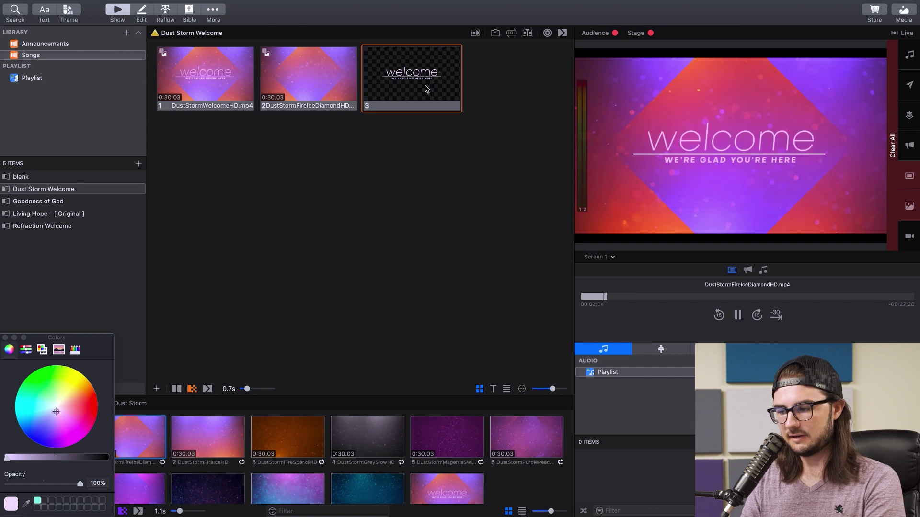